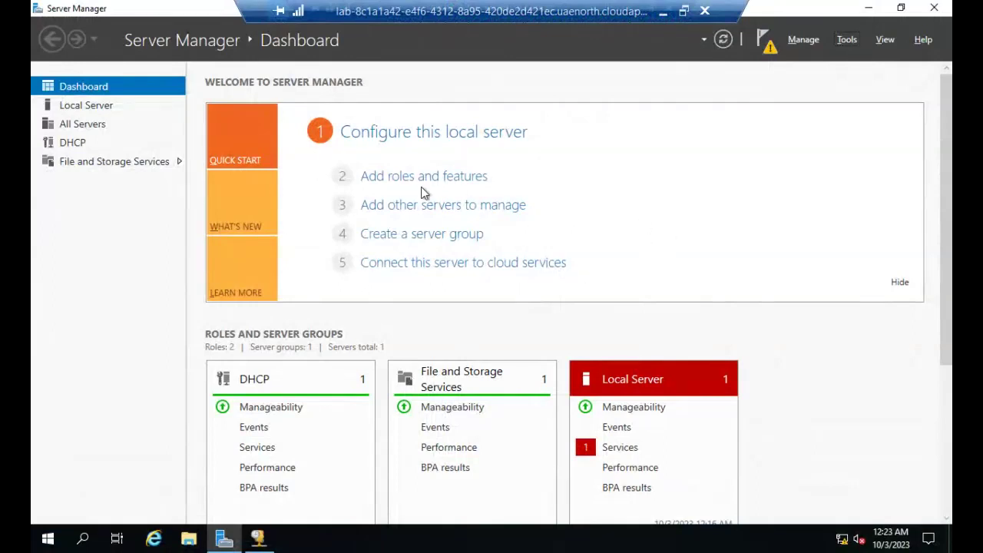
Start a role-based installation on the local server and select the DNS Server role with its required management tools.
click(446, 176)
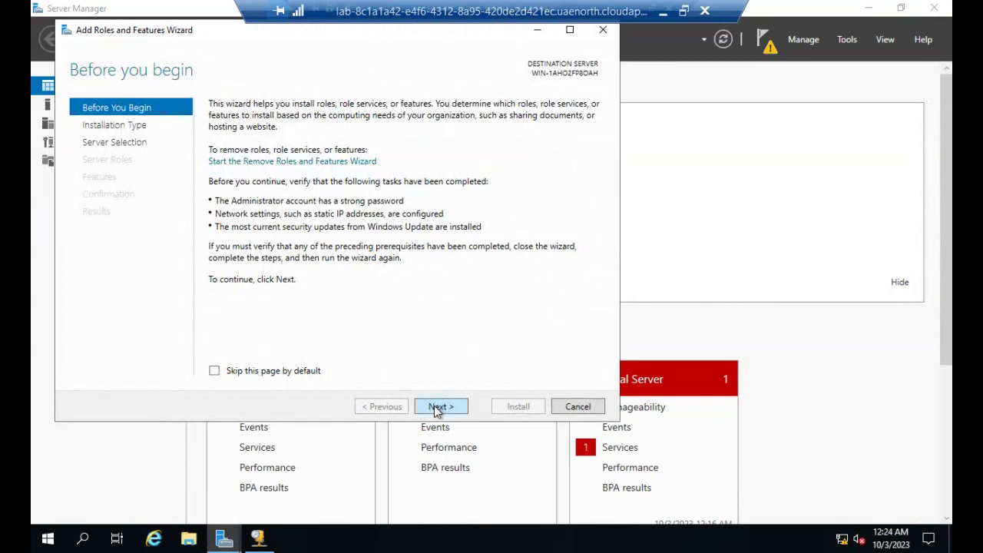
click(437, 409)
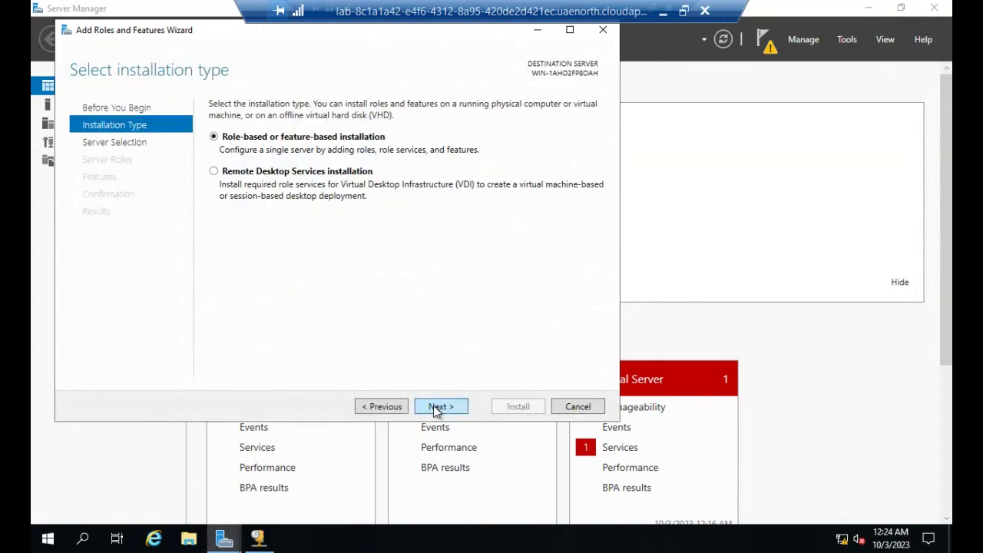
click(437, 409)
click(437, 410)
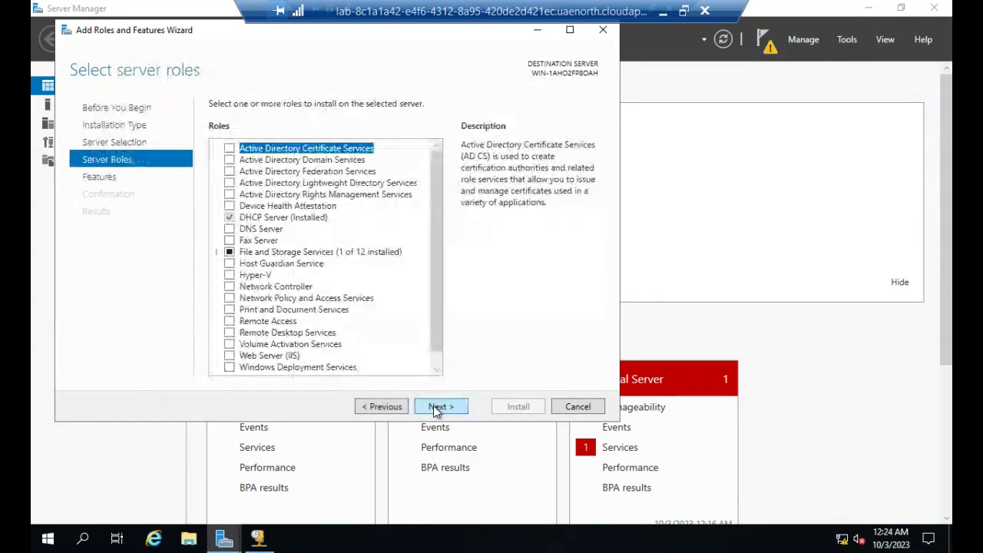
click(228, 229)
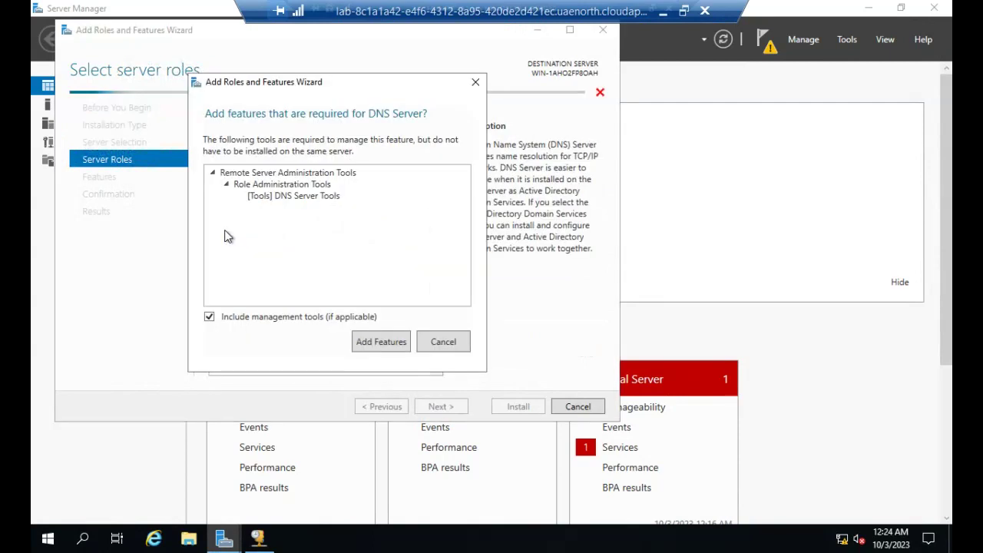
click(443, 343)
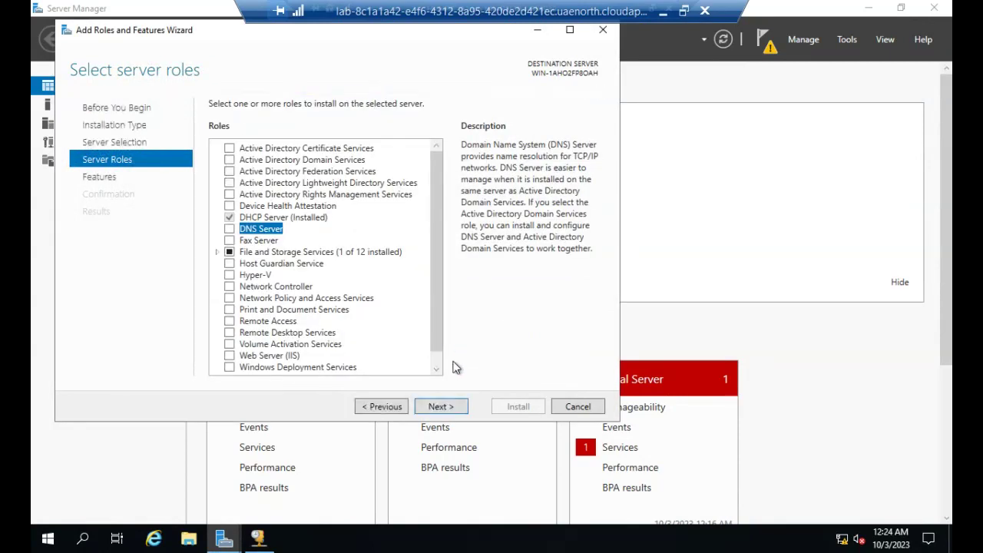
click(229, 228)
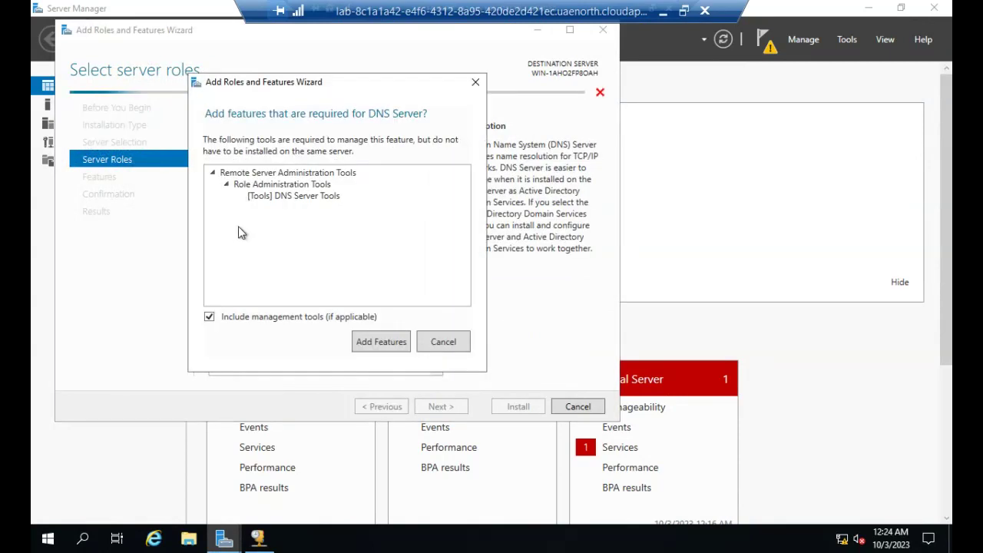
click(397, 346)
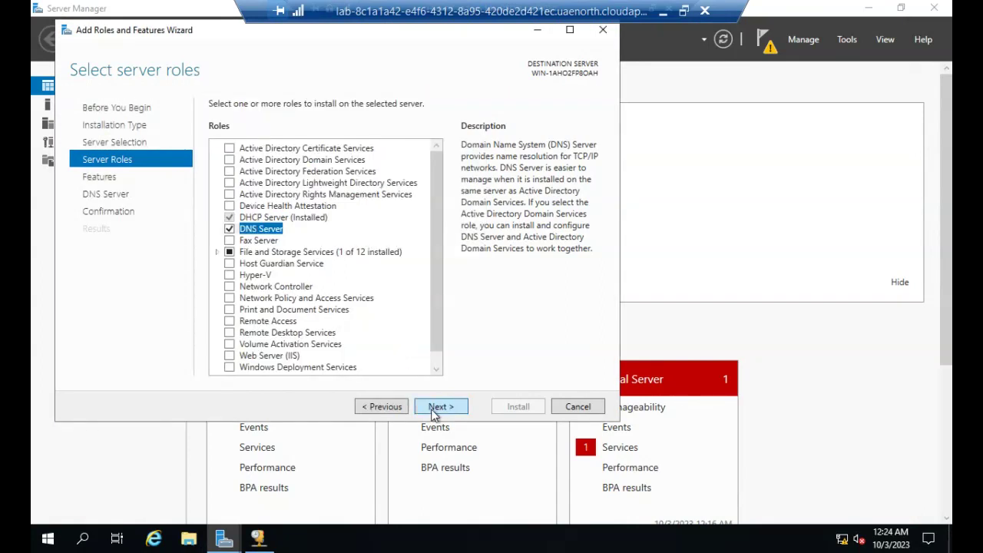
Install the DNS Server role with default features and automatic restart allowed, and close the wizard when installation completes.
click(436, 407)
click(435, 407)
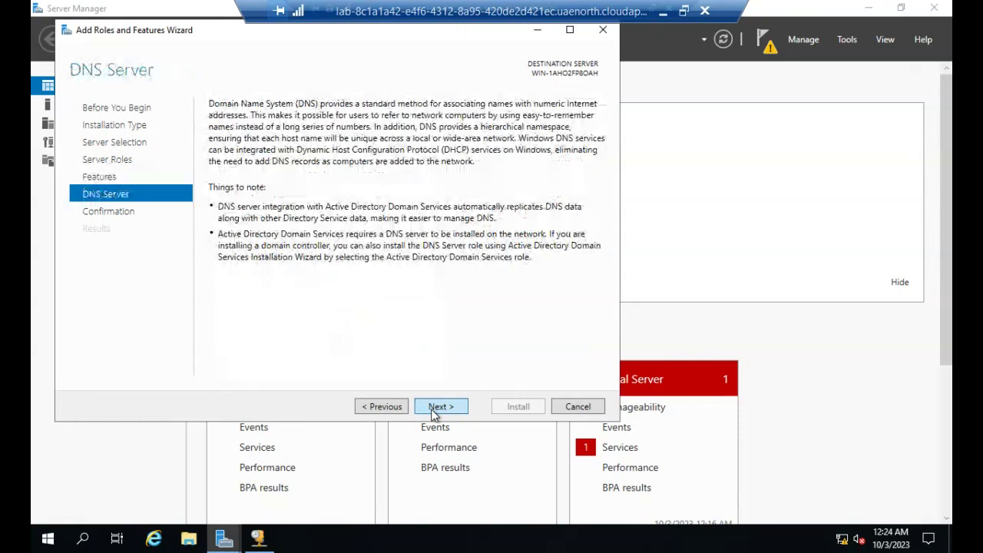
click(435, 410)
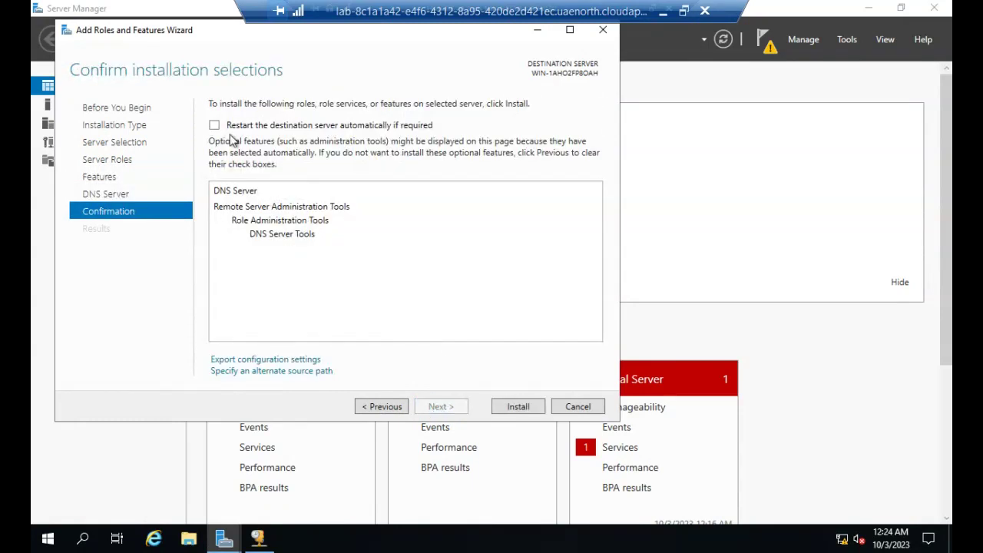
click(215, 127)
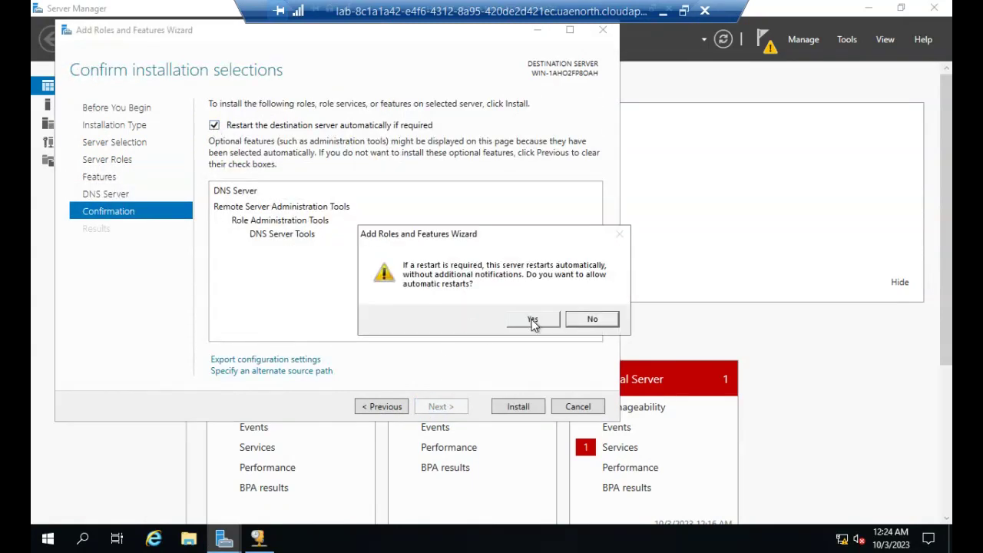
click(532, 319)
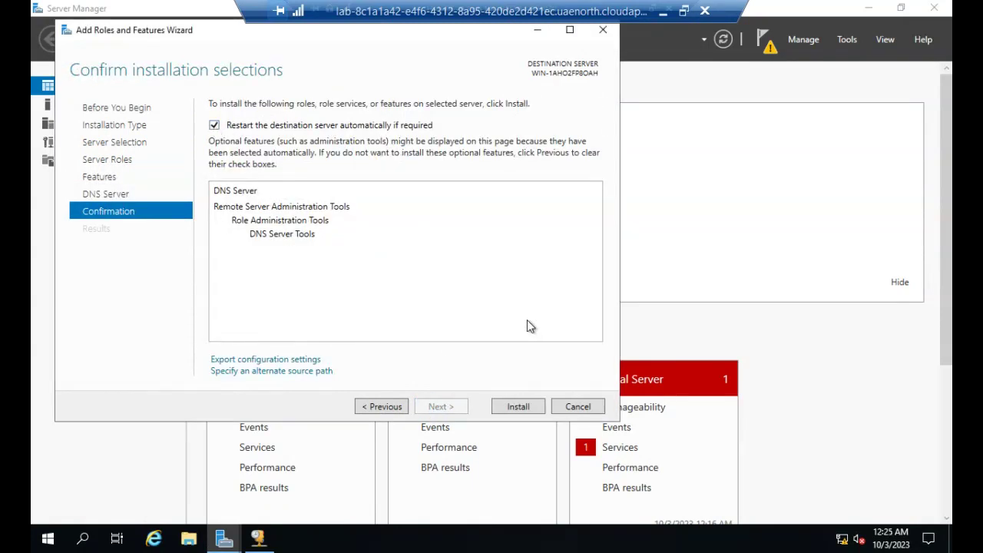
click(501, 408)
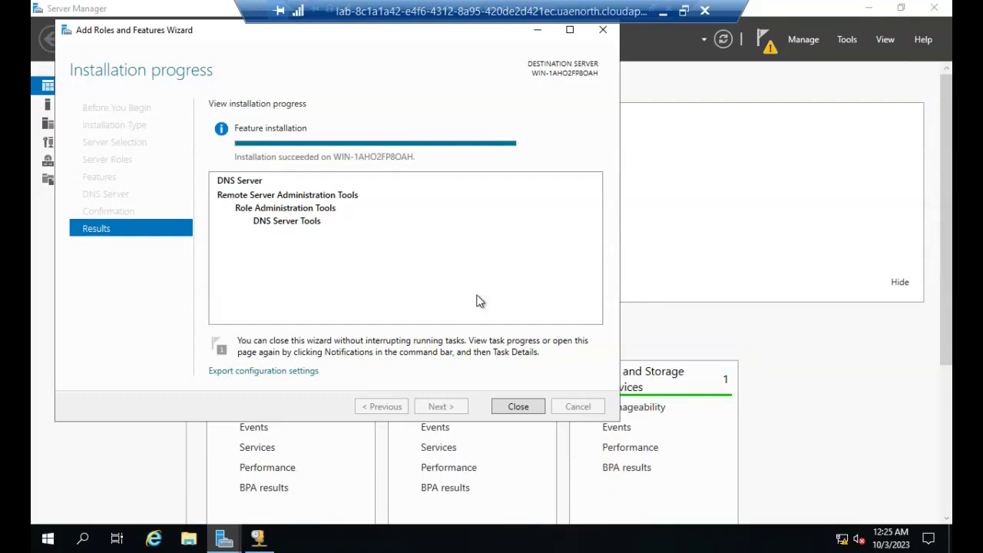
click(523, 411)
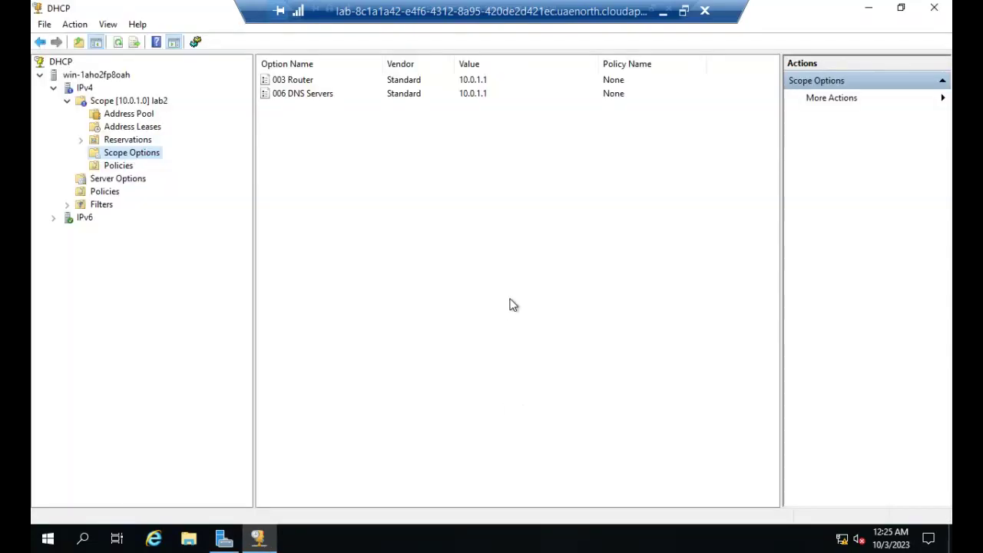
Close the DHCP console and open DNS Manager in a maximized window.
click(938, 9)
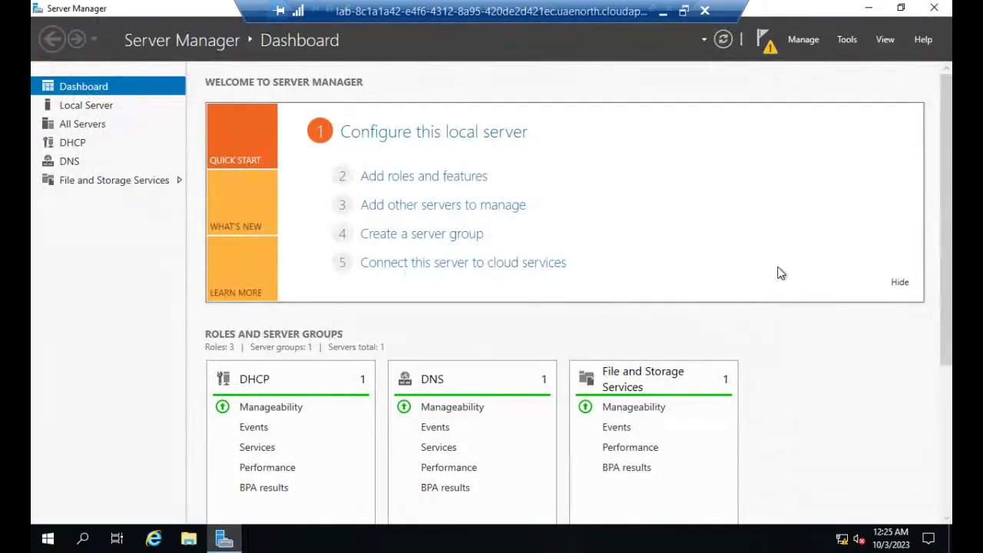
click(858, 36)
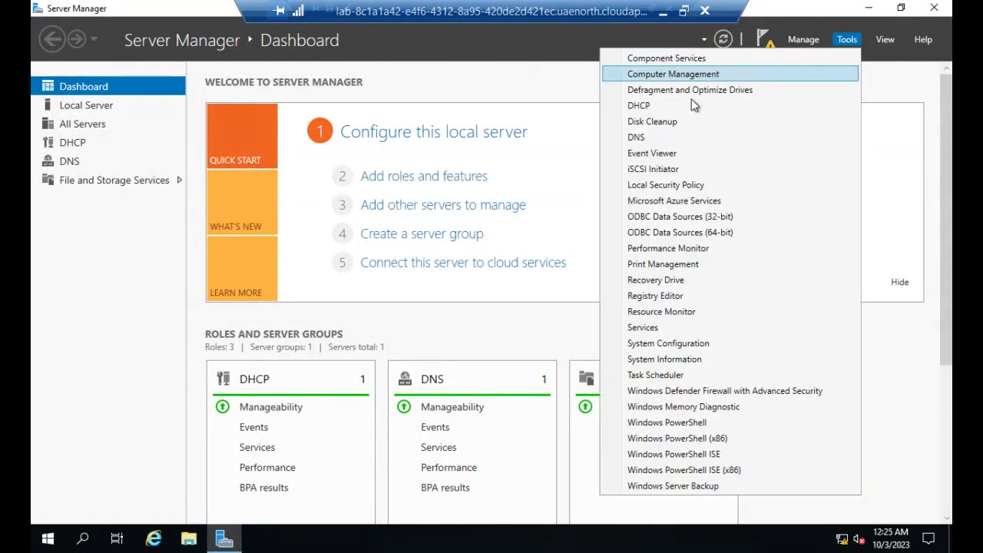
click(653, 138)
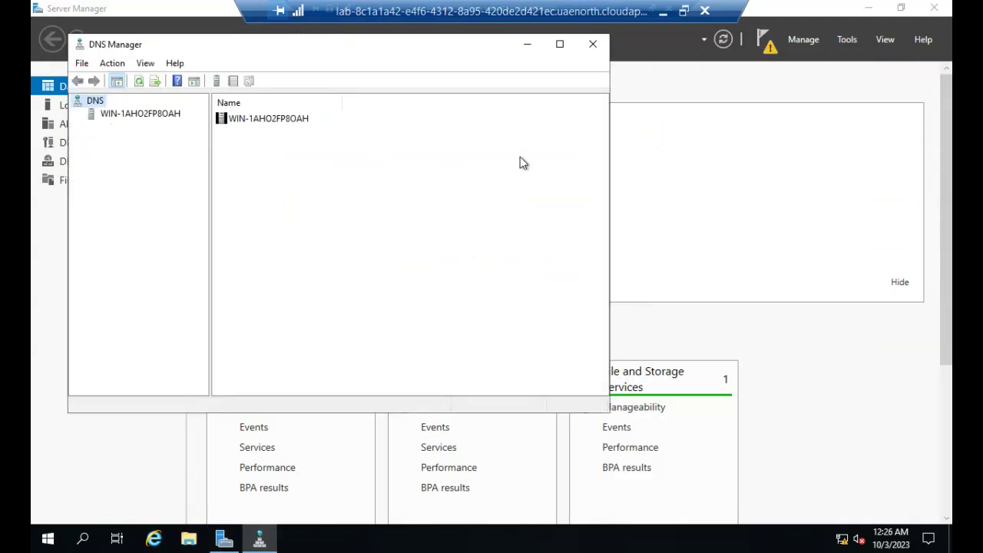
click(560, 44)
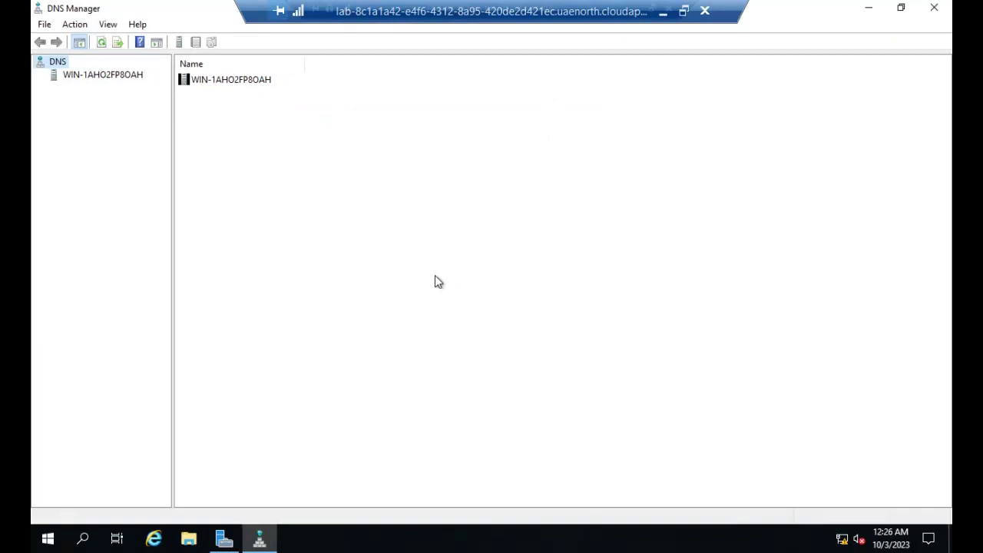
Start a new primary zone under the server's Forward Lookup Zones.
click(54, 78)
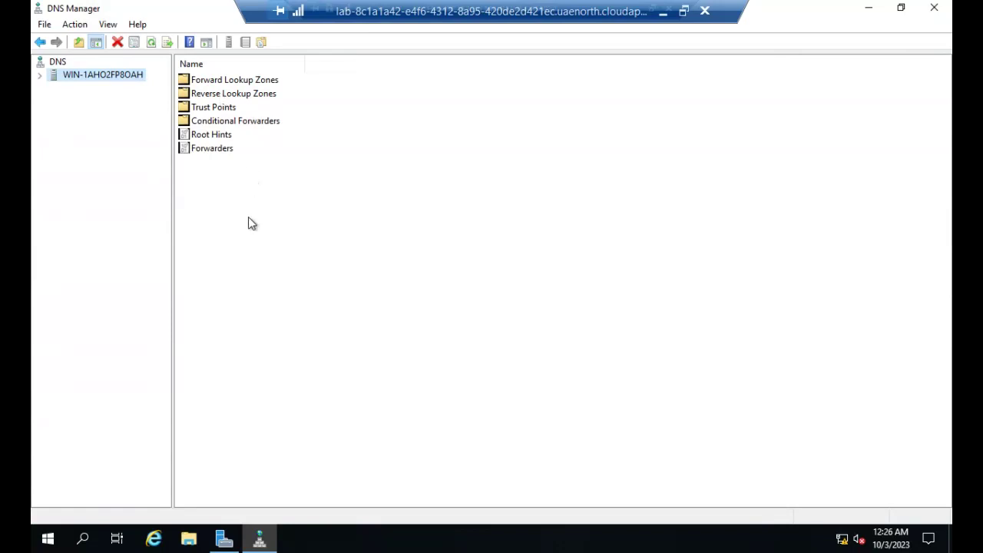
click(220, 82)
double_click(221, 82)
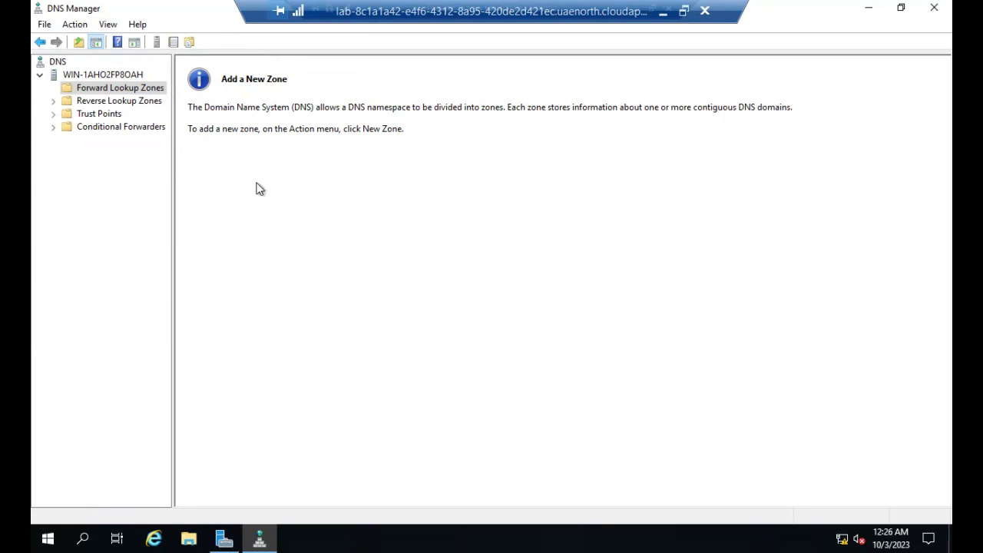
right_click(117, 92)
click(130, 99)
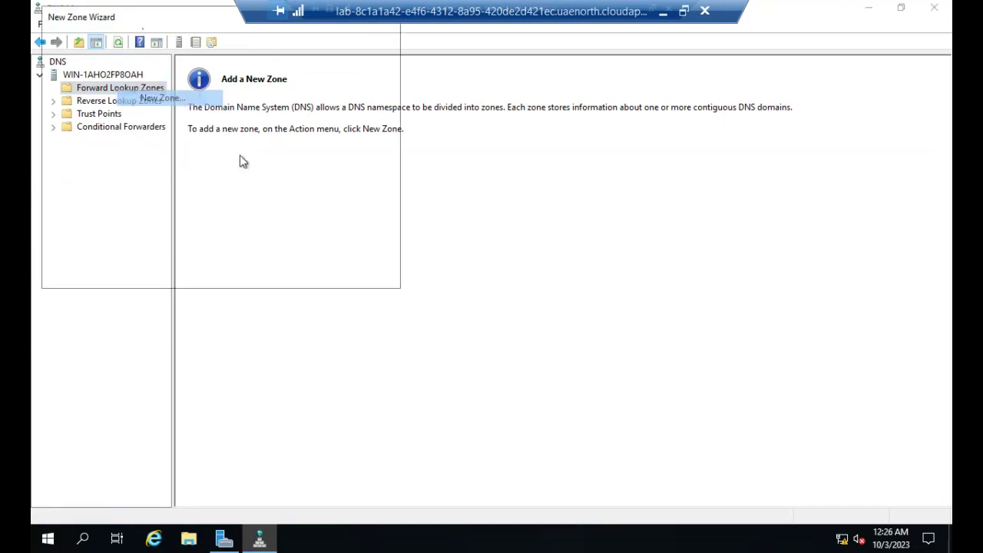
click(312, 272)
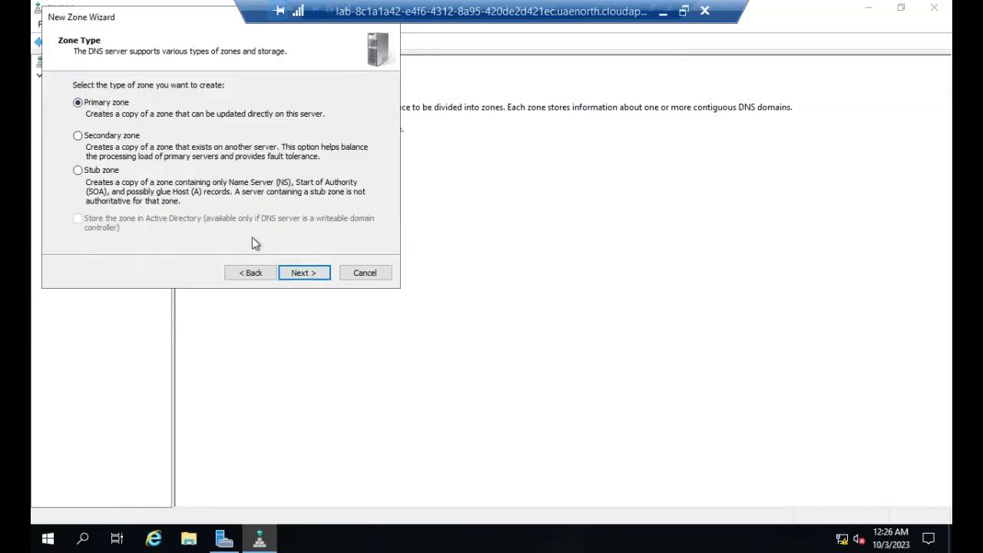
click(300, 275)
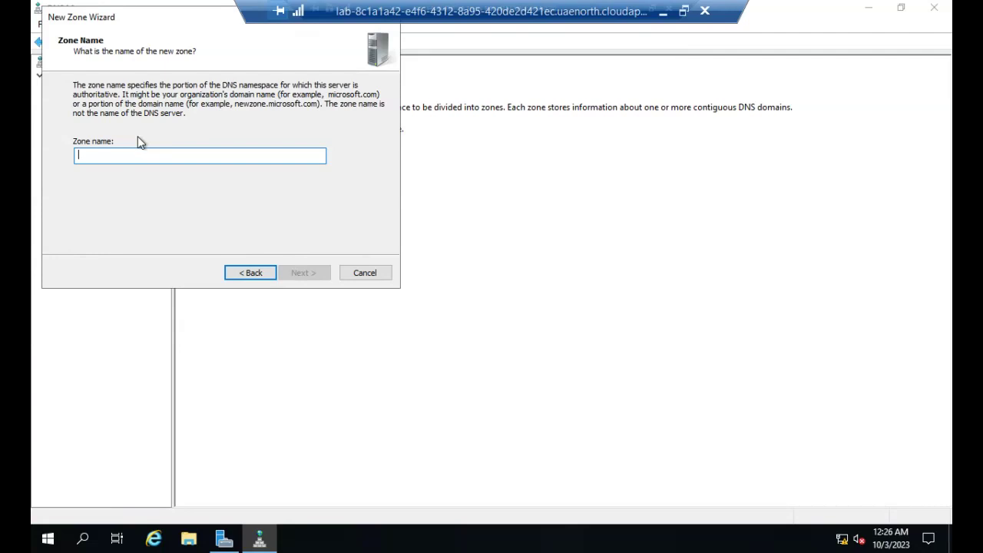
text(HC)
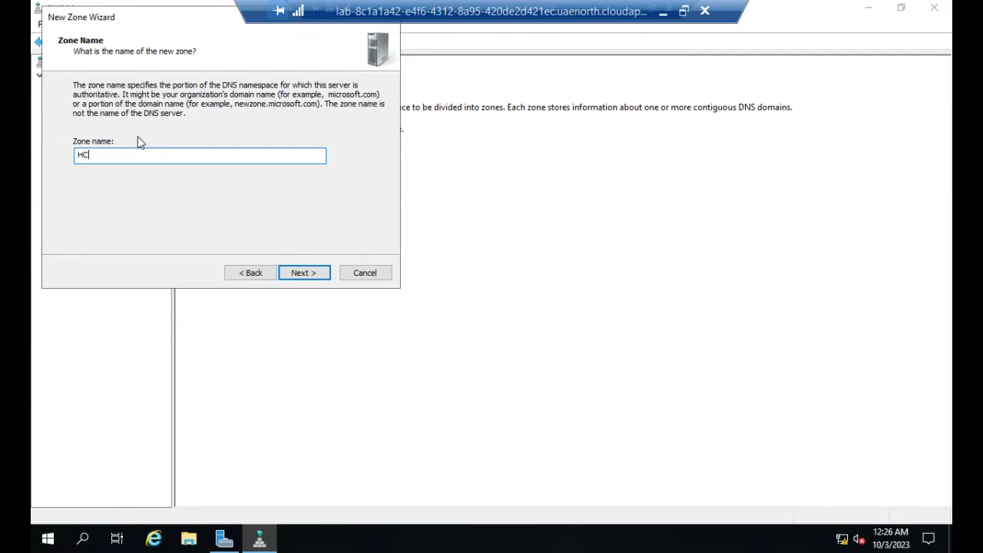
text(T1)
key(BackSpace)
key(BackSpace)
key(BackSpace)
key(BackSpace)
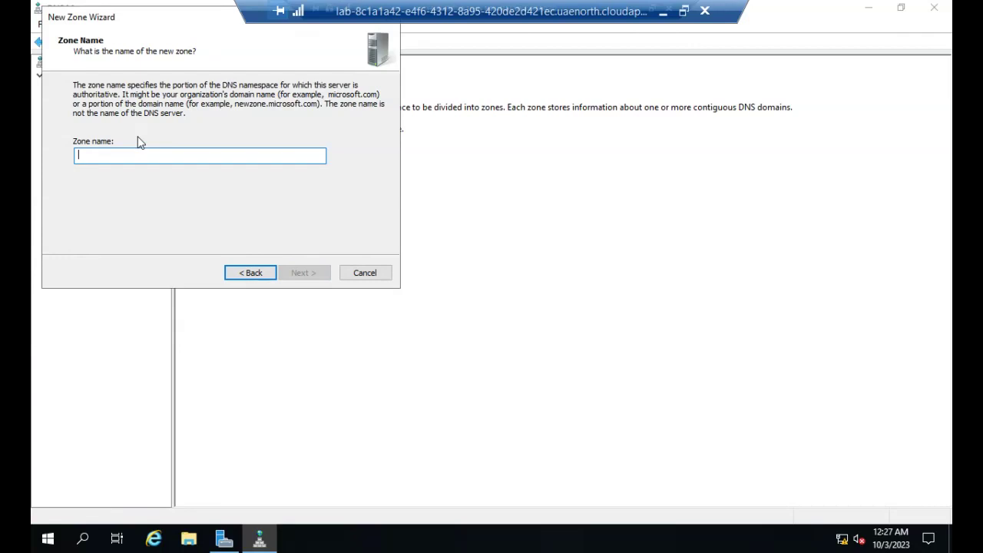
Name the zone CTT1.ae, use the new zone file CTT1.ae.dns, disallow dynamic updates, and finish creating it.
text(C)
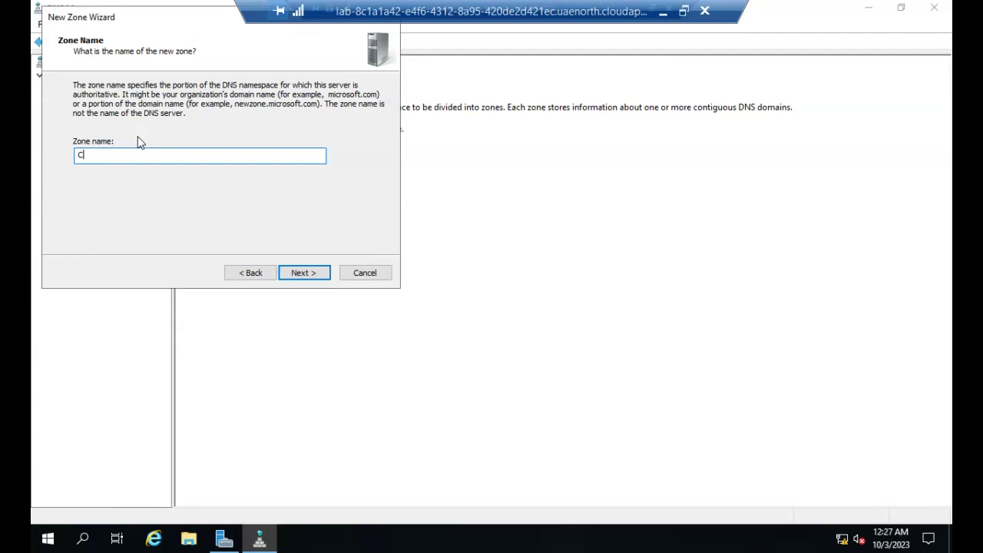
text(TT1.ae)
click(323, 275)
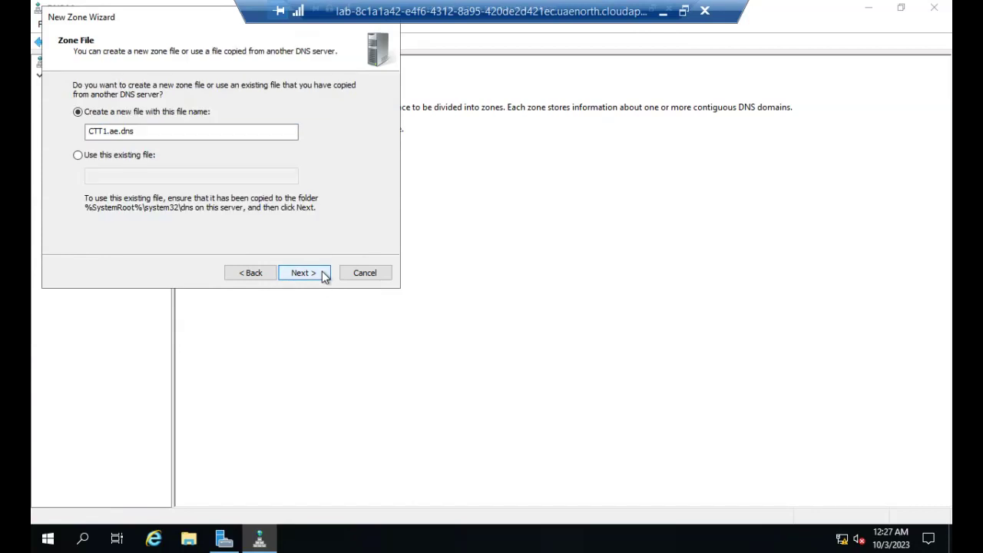
click(324, 275)
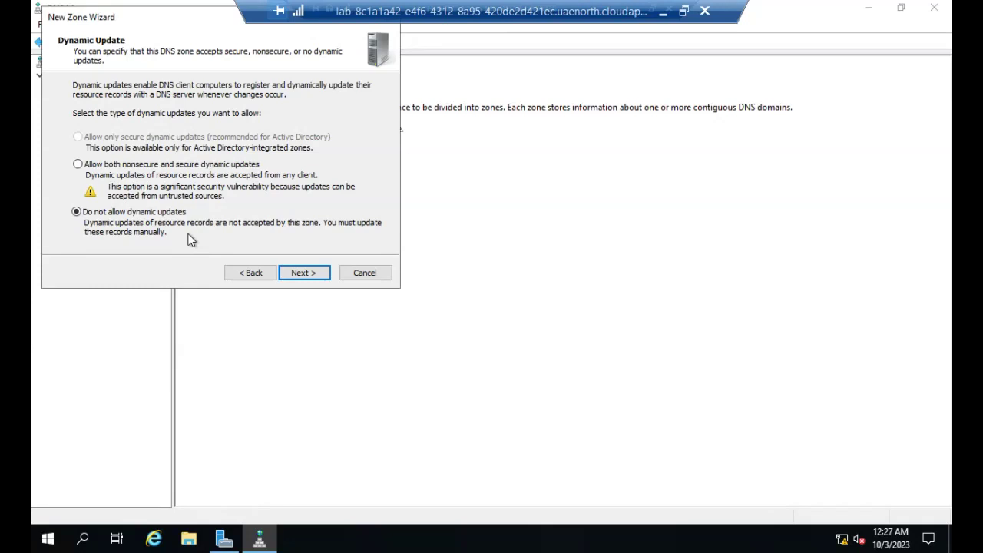
click(308, 274)
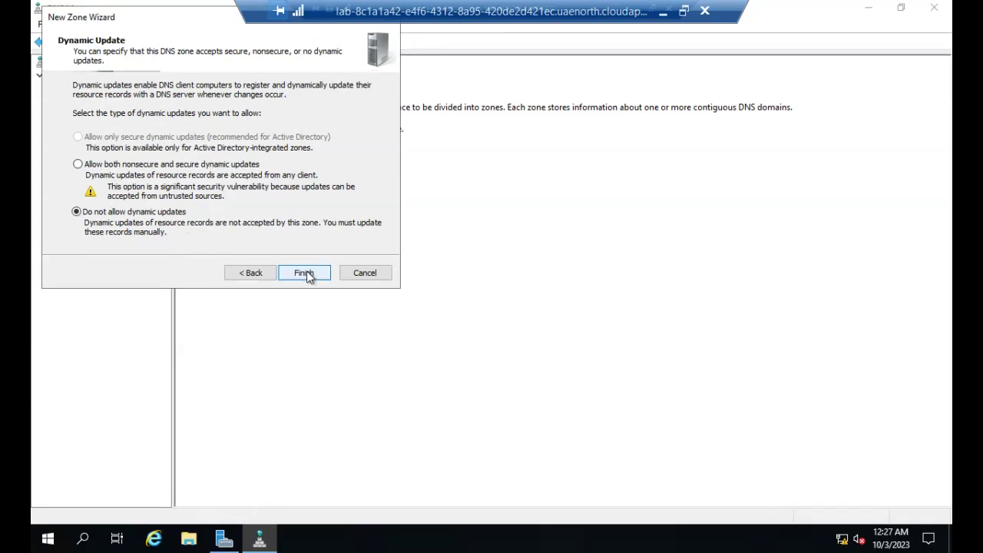
click(306, 273)
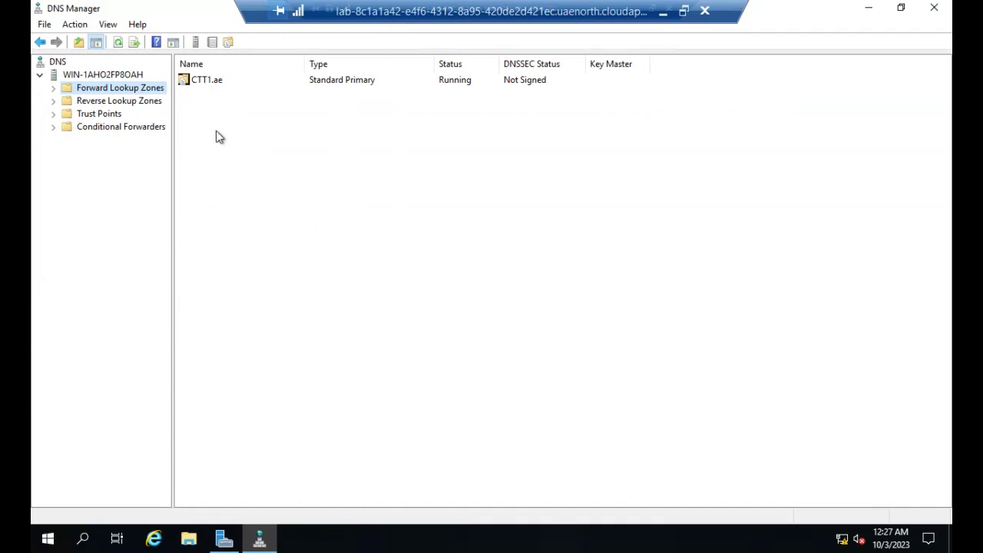
Open the CTT1.ae zone and start a new host (A or AAAA) record in it.
double_click(206, 83)
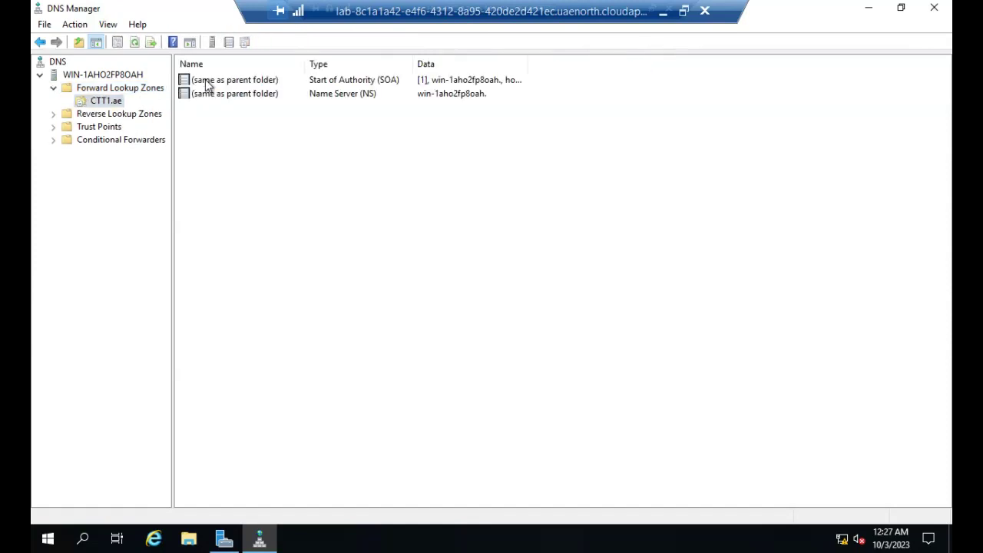
right_click(240, 124)
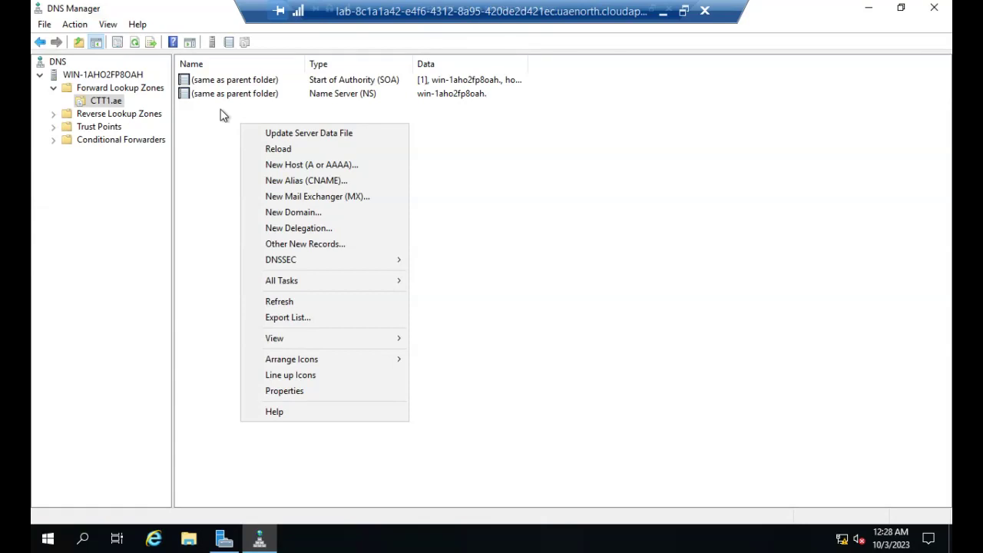
click(332, 166)
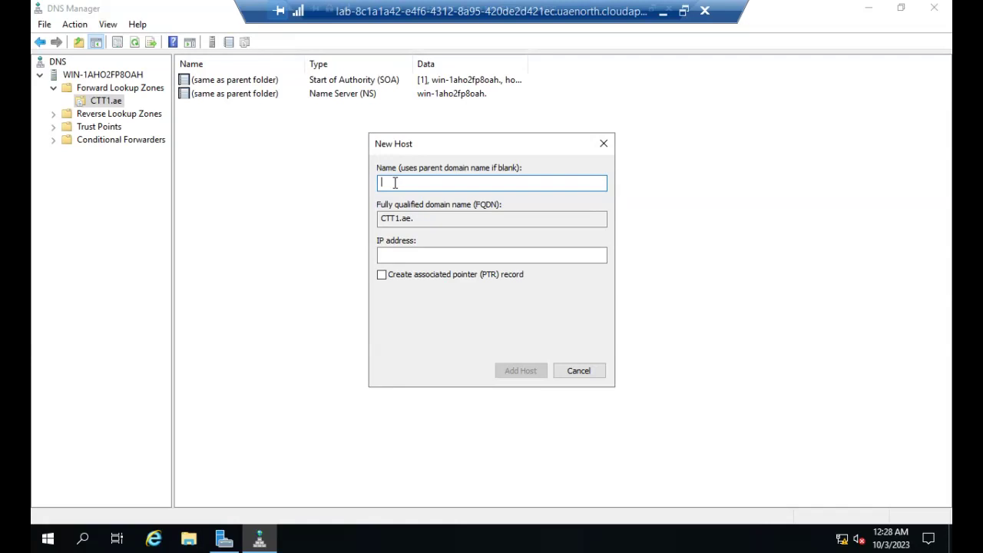
text(www.lab1)
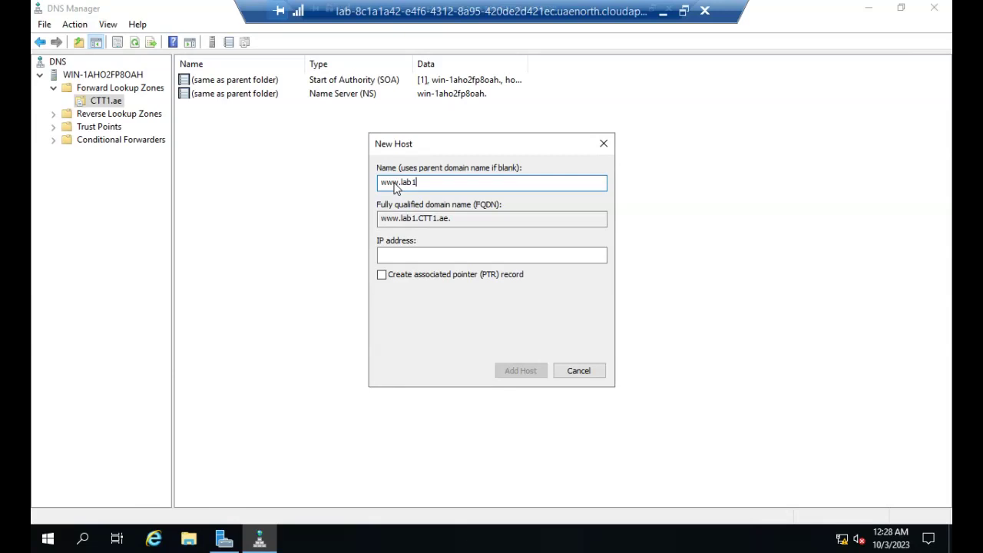
text(.)
text(com)
key(BackSpace)
key(BackSpace)
key(BackSpace)
key(BackSpace)
key(BackSpace)
key(BackSpace)
key(BackSpace)
key(BackSpace)
key(BackSpace)
key(BackSpace)
key(BackSpace)
key(BackSpace)
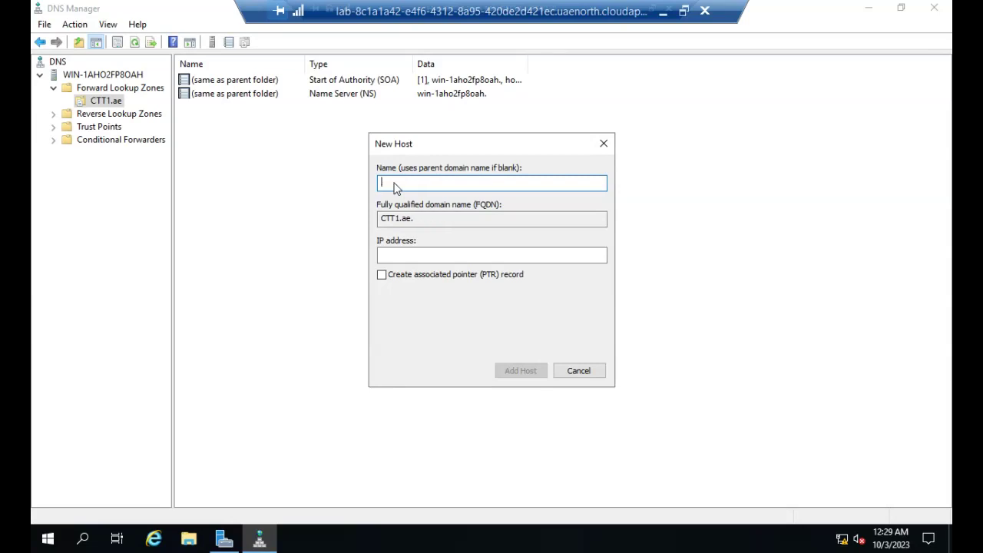
Add the host lab1 with IP address 10.0.1.30 to the CTT1.ae zone, requesting an associated pointer (PTR) record.
text(lab1)
click(443, 218)
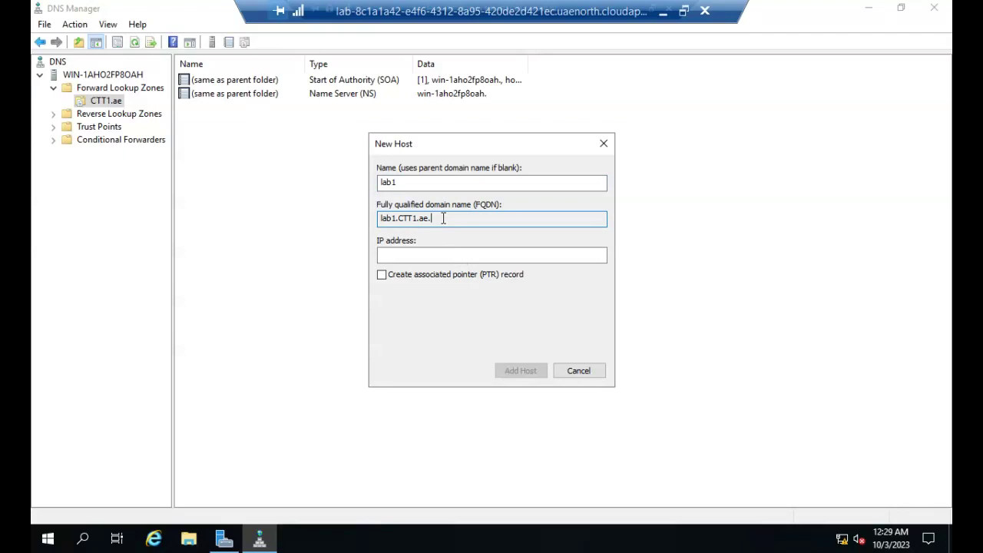
click(434, 256)
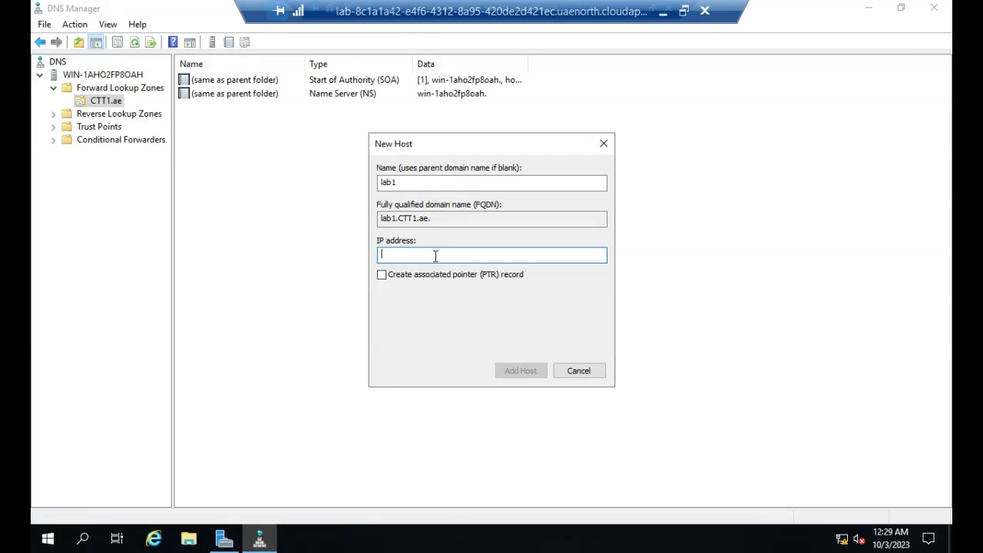
text(10.0.1.30)
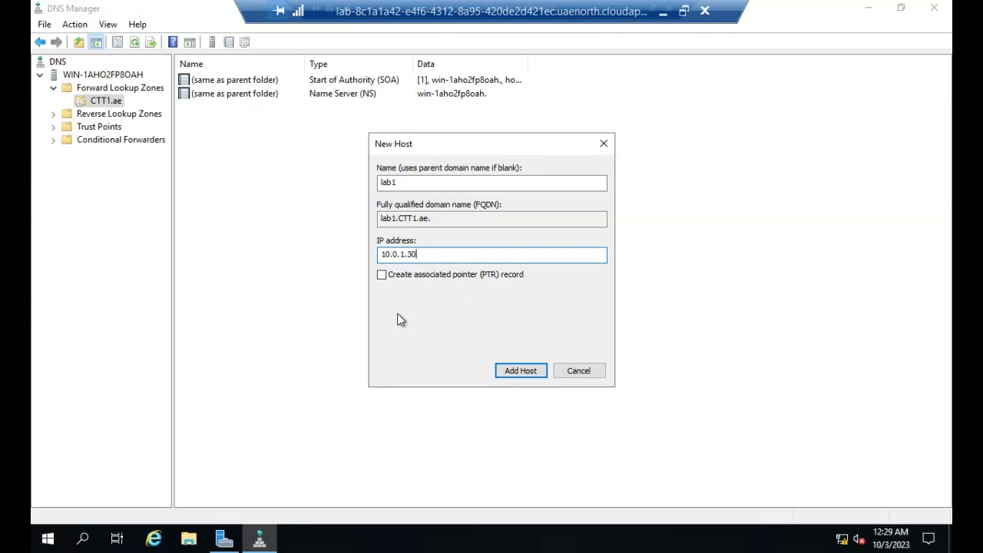
click(383, 275)
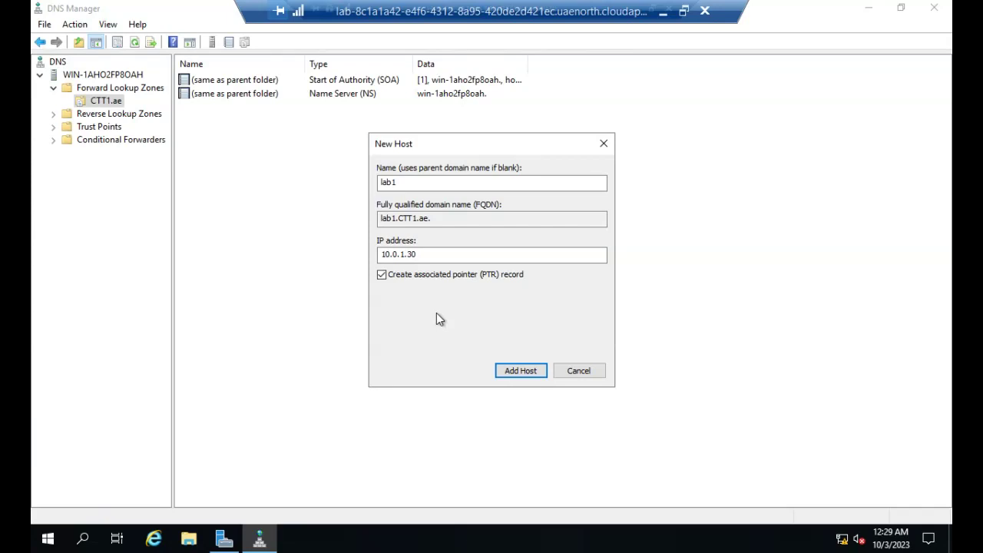
click(545, 371)
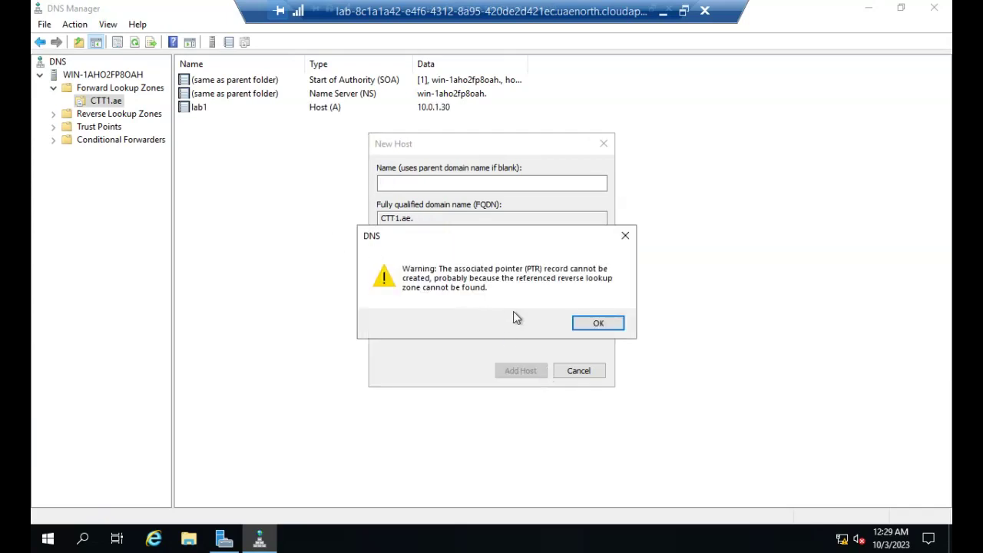
click(604, 328)
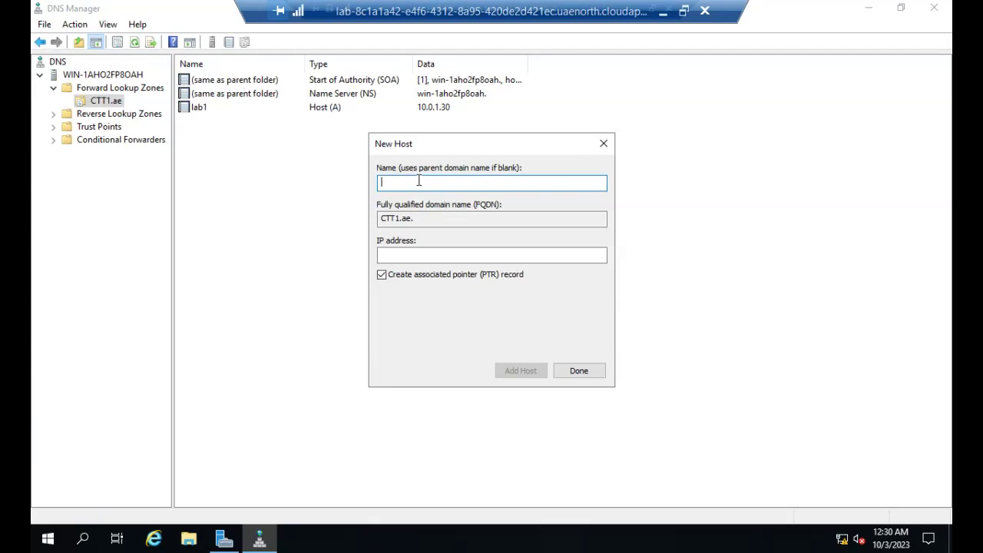
Add a second host named DC1 with IP address 10.0.1.1, keeping the PTR option enabled, and finish adding hosts.
text(DC1)
click(390, 258)
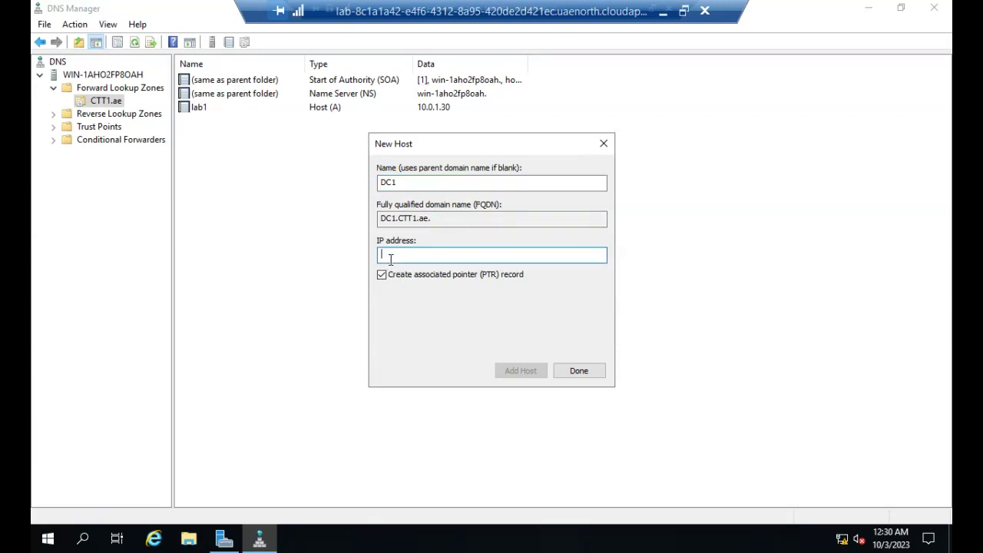
text(10.0.1.1)
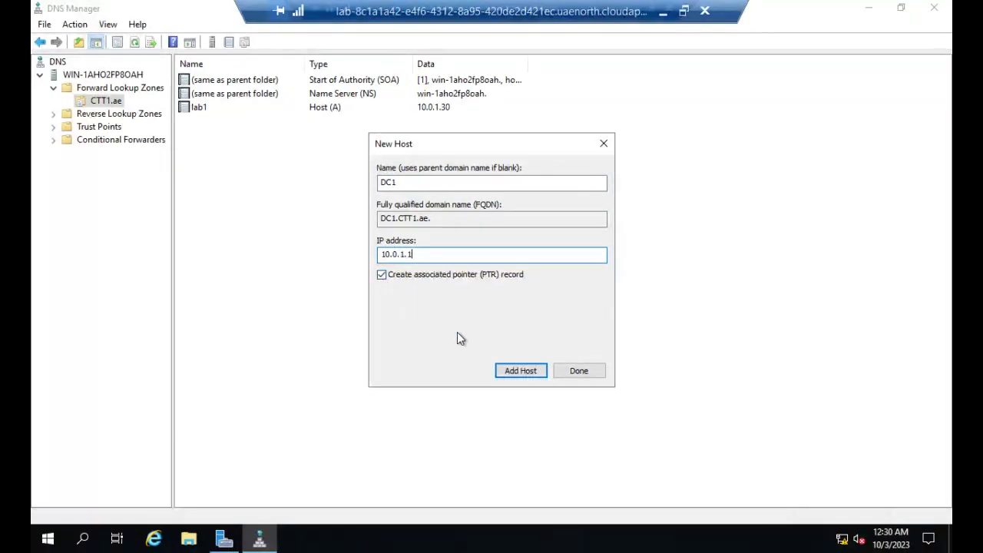
click(526, 374)
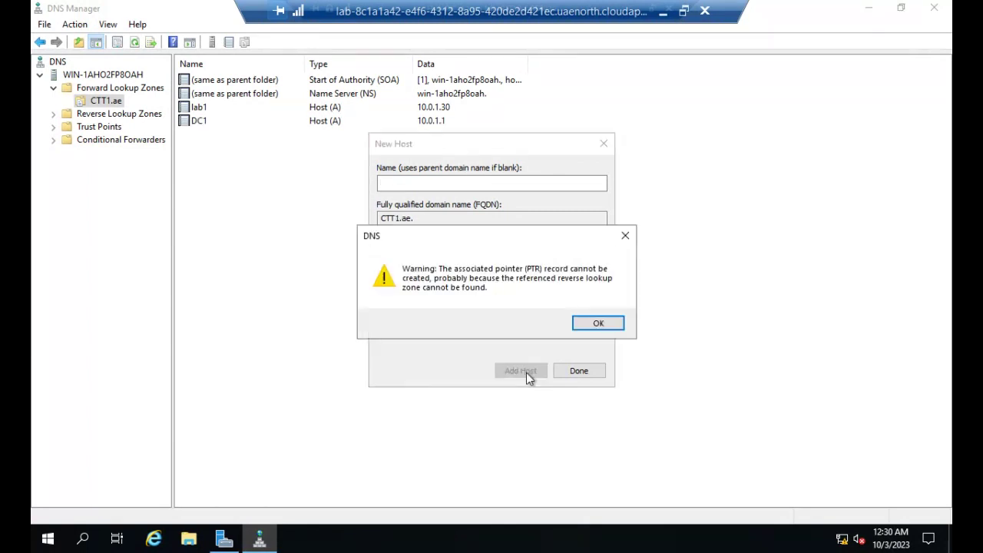
click(595, 325)
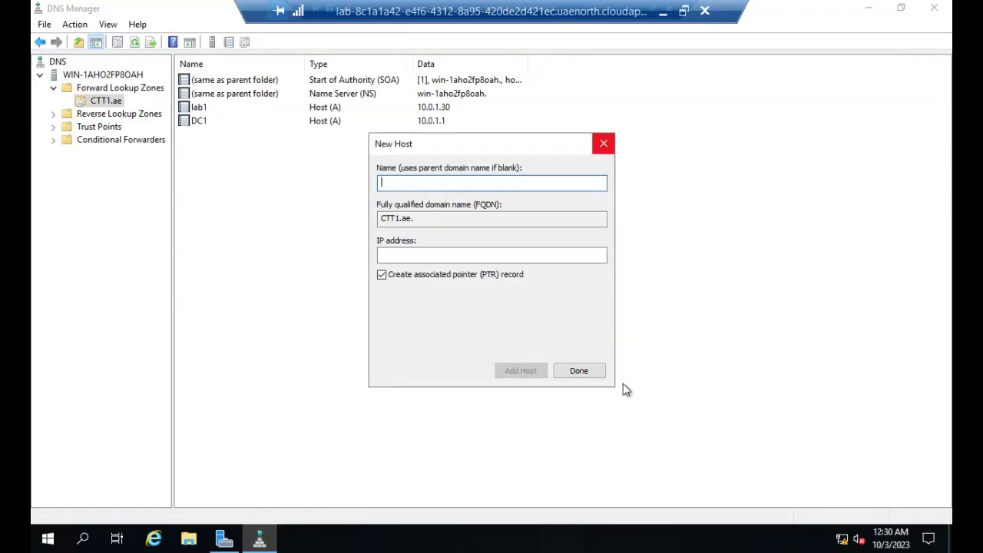
click(576, 370)
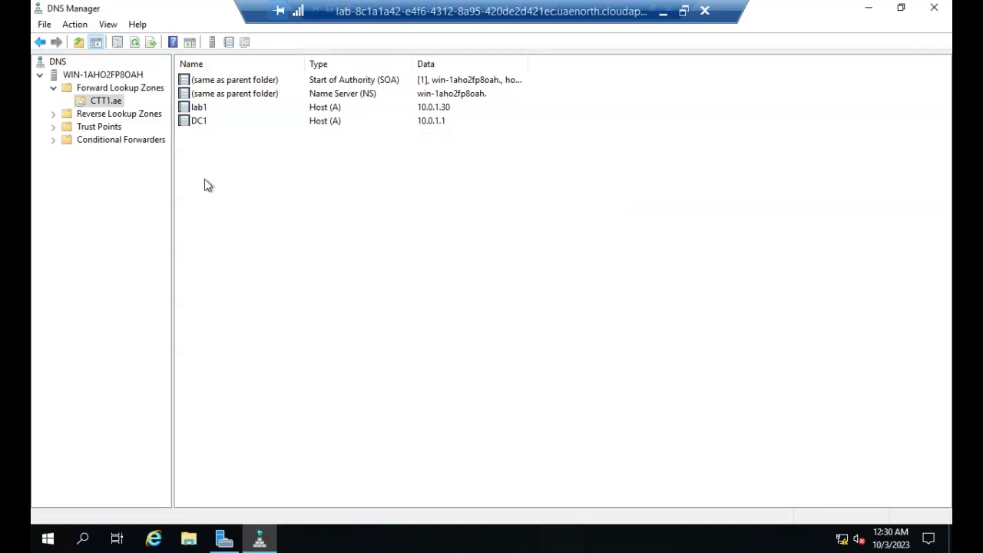
Display the server's Reverse Lookup Zones and collapse the Forward Lookup Zones branch.
click(107, 115)
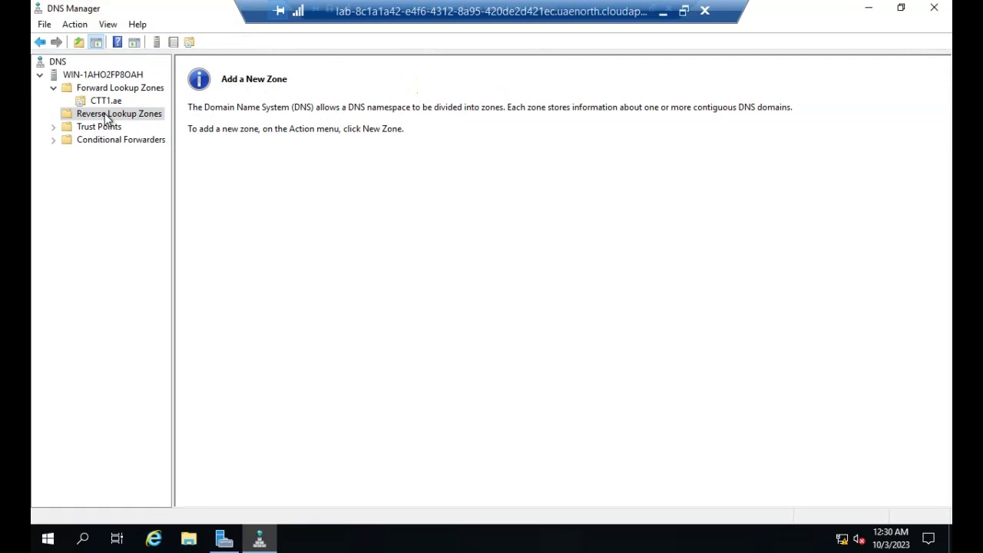
click(107, 25)
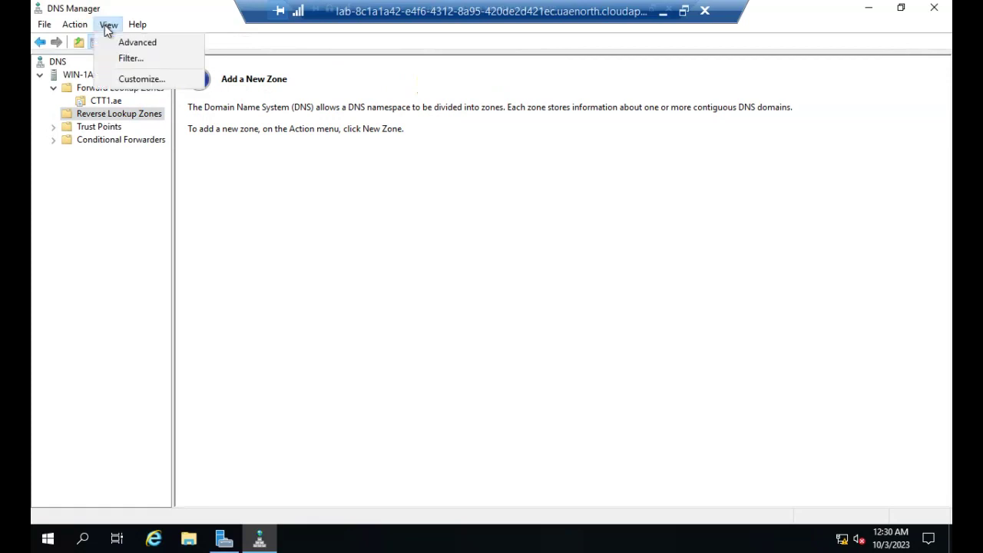
click(74, 23)
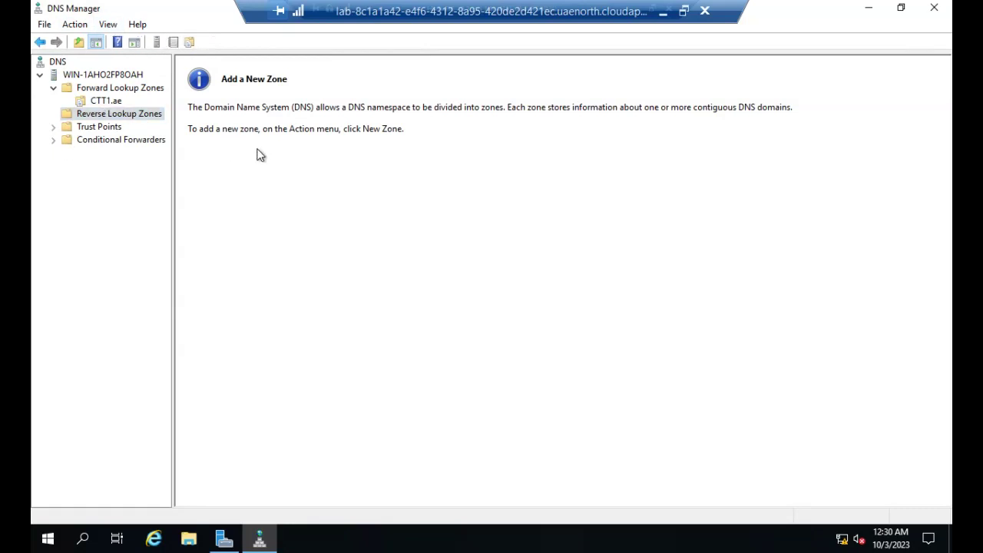
right_click(105, 116)
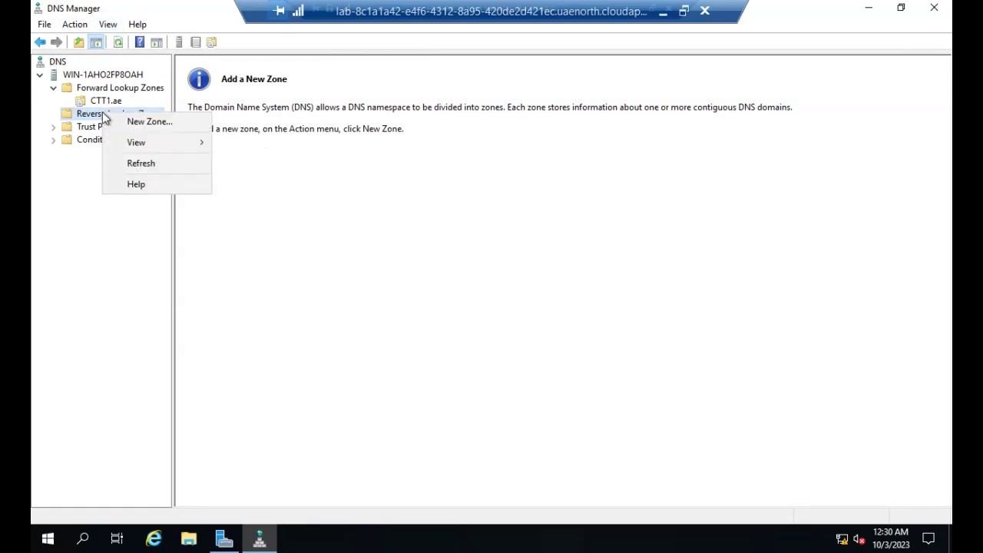
click(283, 121)
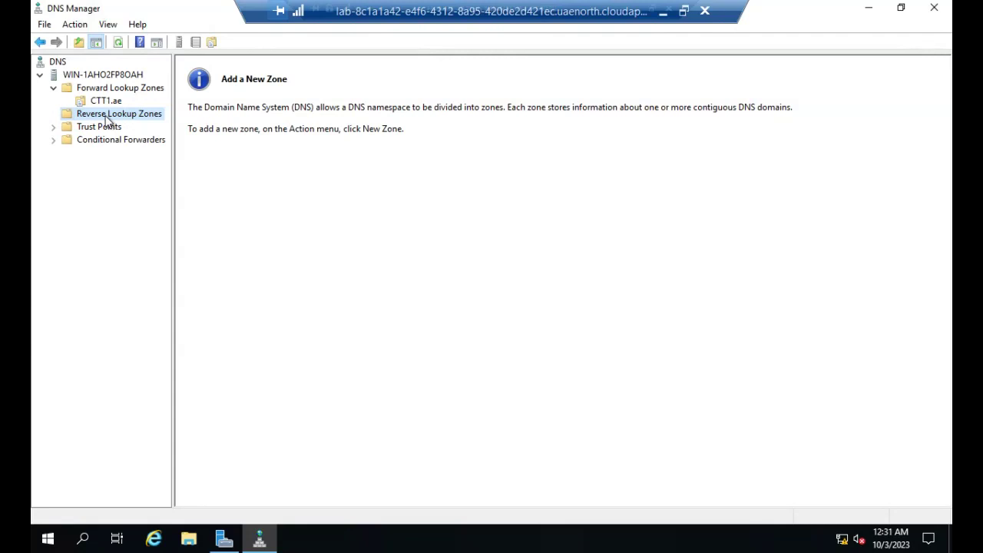
click(53, 88)
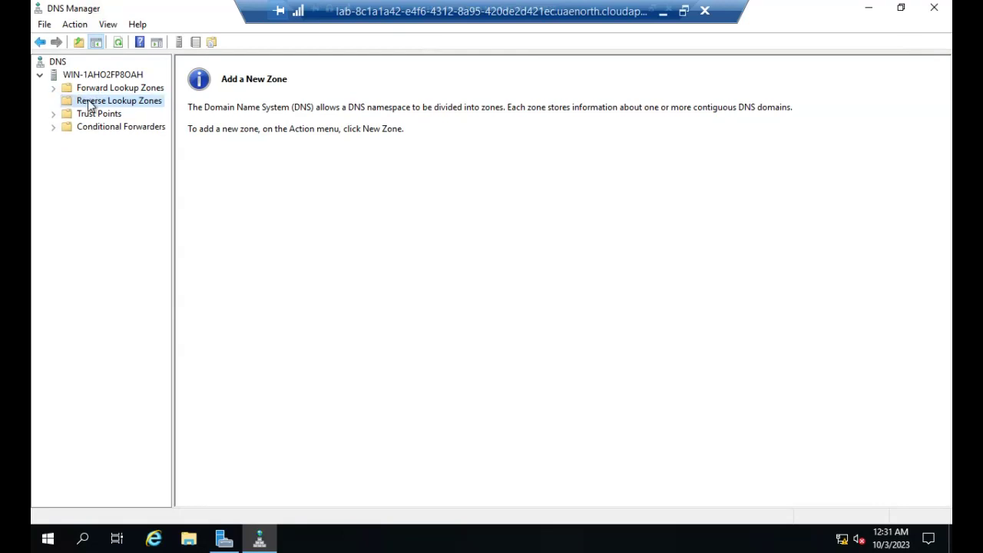
click(257, 132)
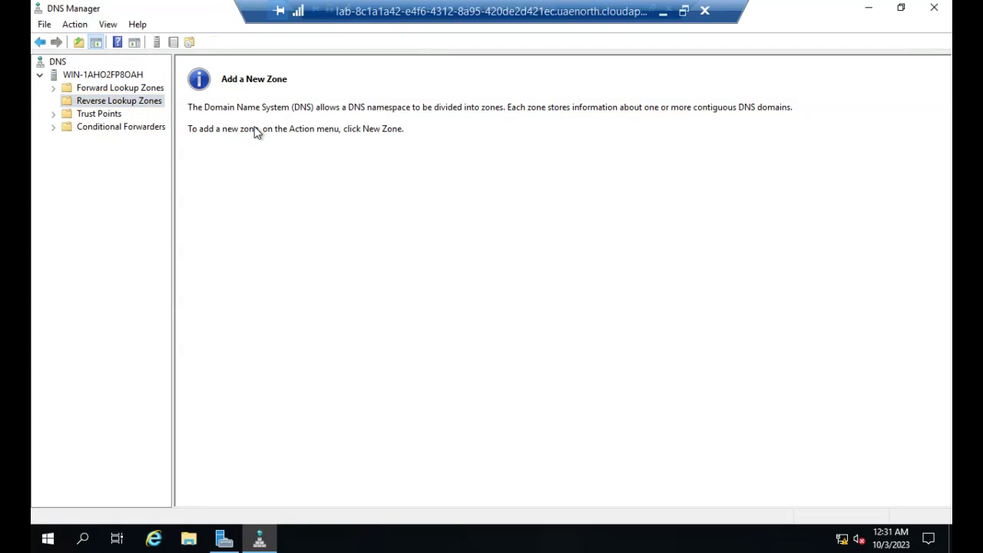
Start a new primary zone under Reverse Lookup Zones and make it an IPv4 reverse lookup zone.
right_click(115, 106)
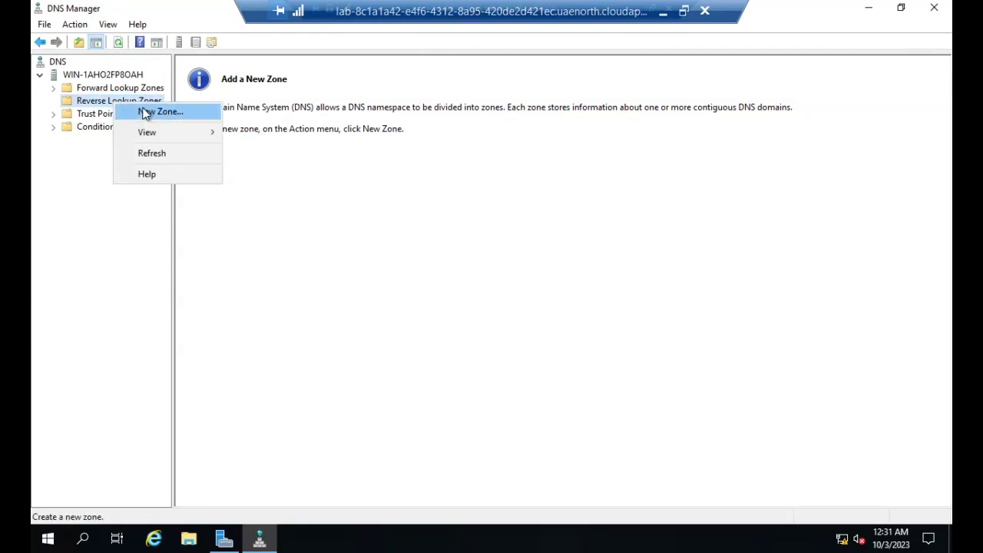
click(144, 114)
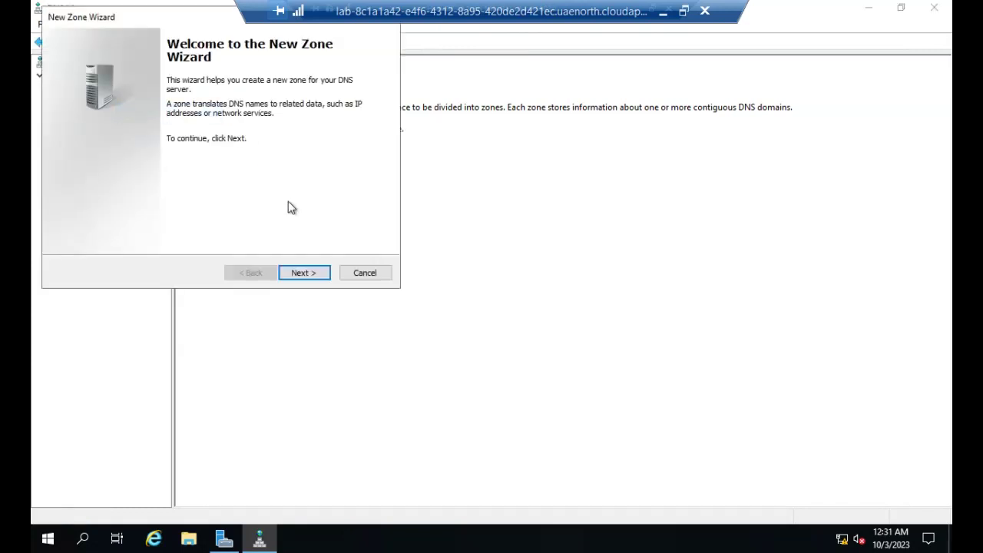
click(293, 275)
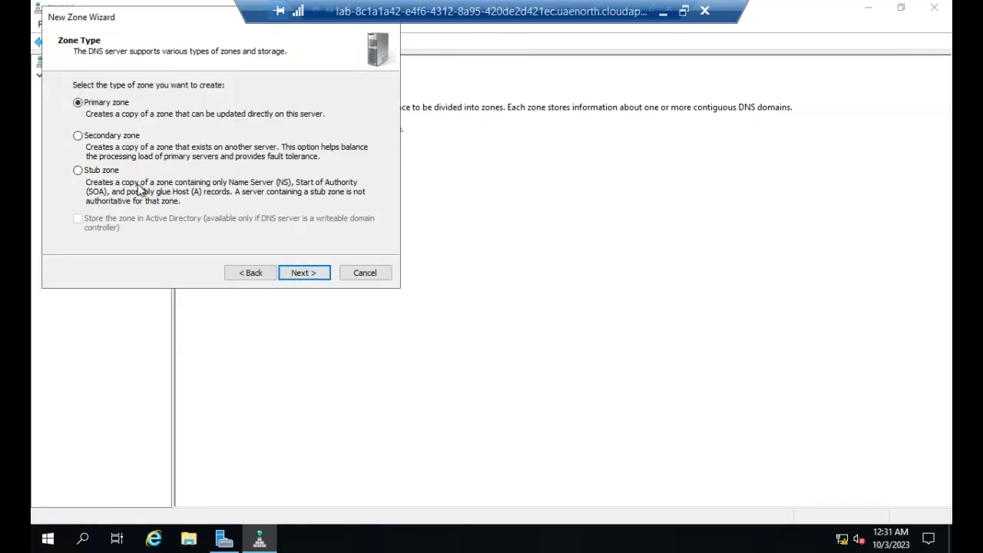
click(307, 274)
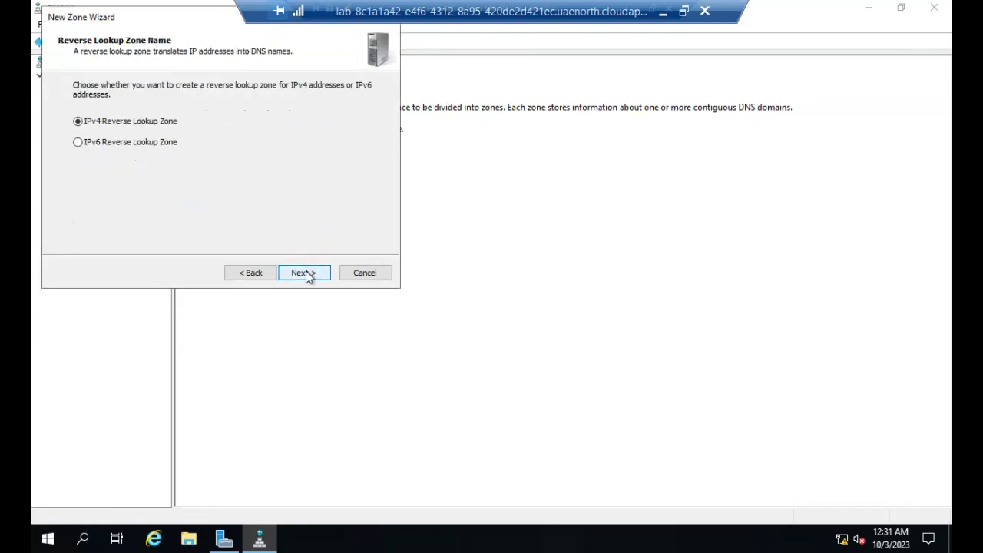
click(306, 274)
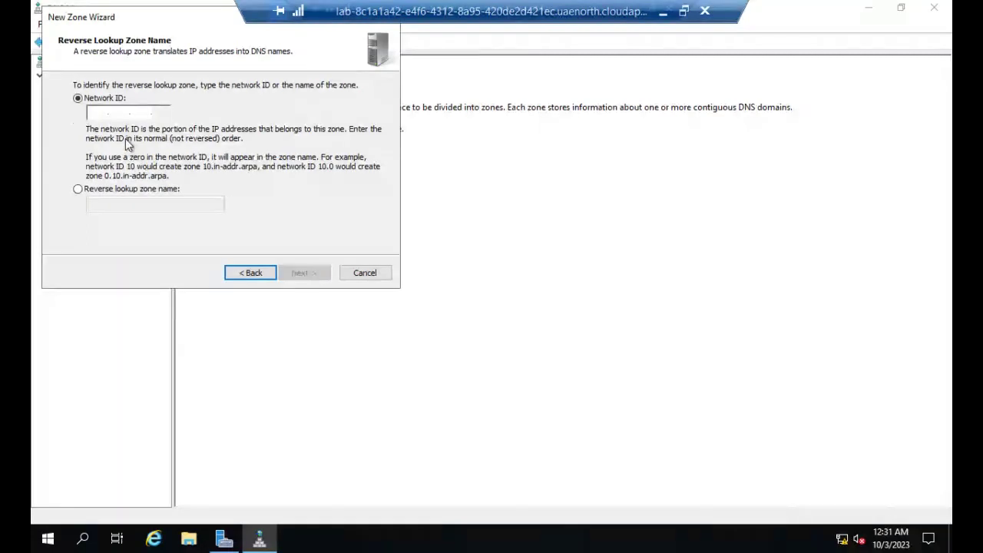
Set the network ID to 10.0.1, use the new zone file 1.0.10.in-addr.arpa.dns, disallow dynamic updates, and finish creating the zone.
text(10.)
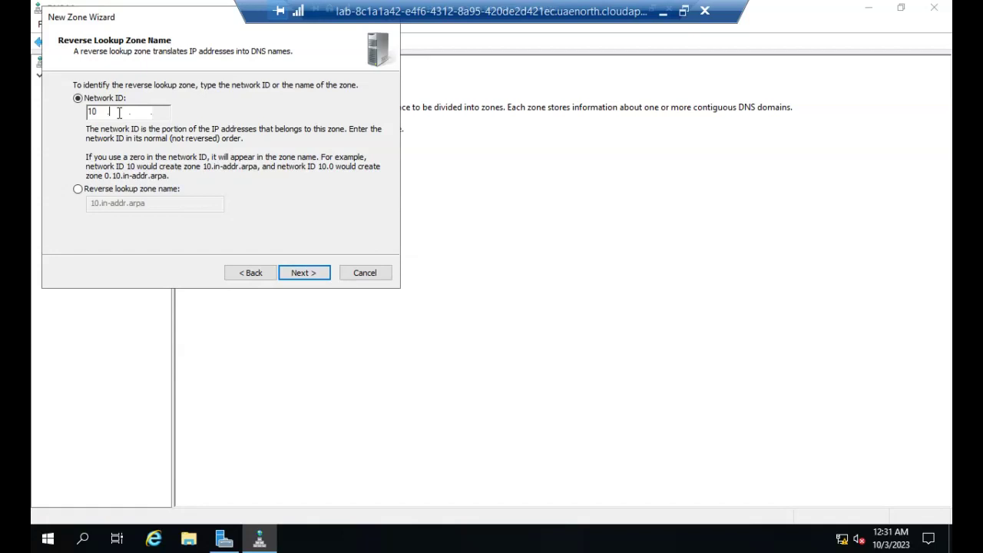
text(0.1)
click(291, 274)
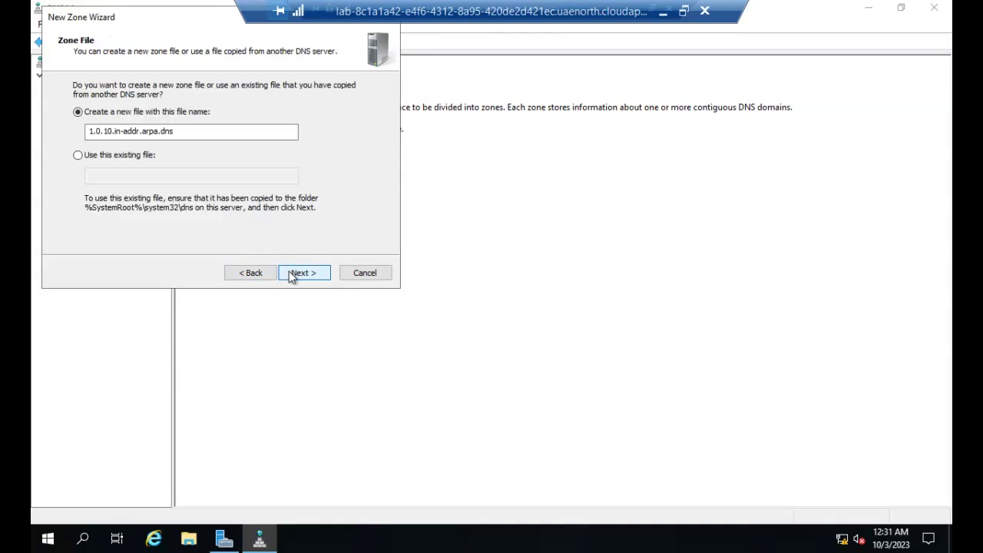
click(291, 275)
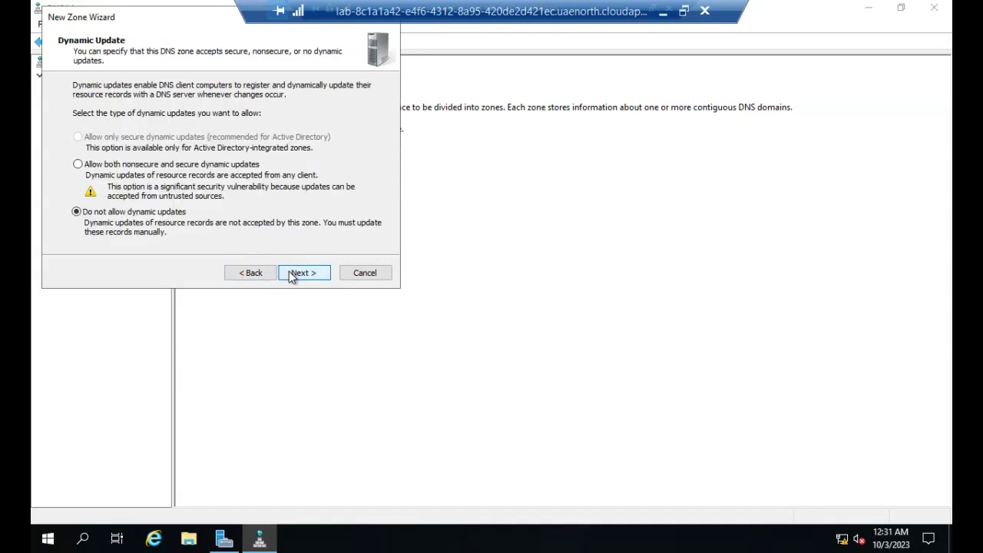
click(291, 274)
click(291, 274)
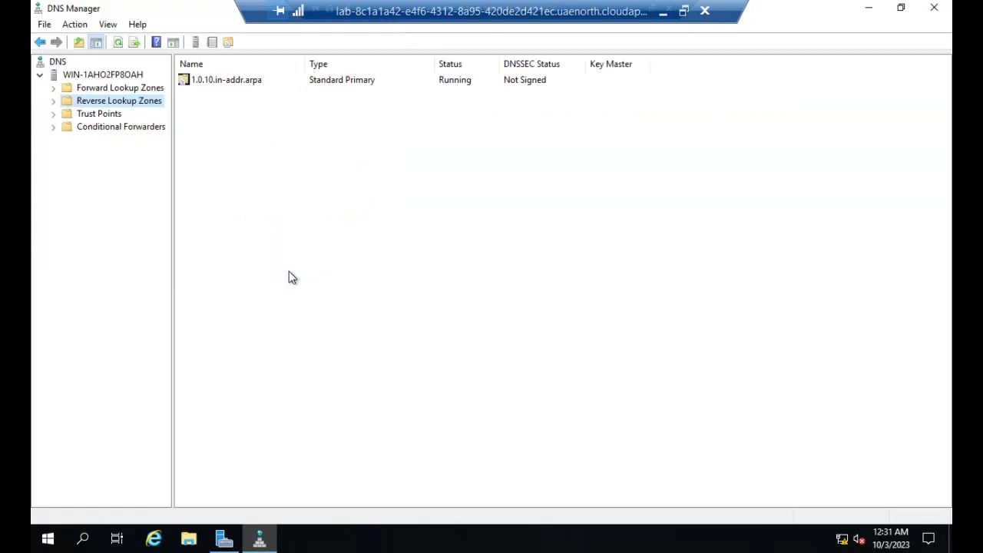
Open the 1.0.10.in-addr.arpa reverse zone and start a new pointer (PTR) record in it.
right_click(214, 104)
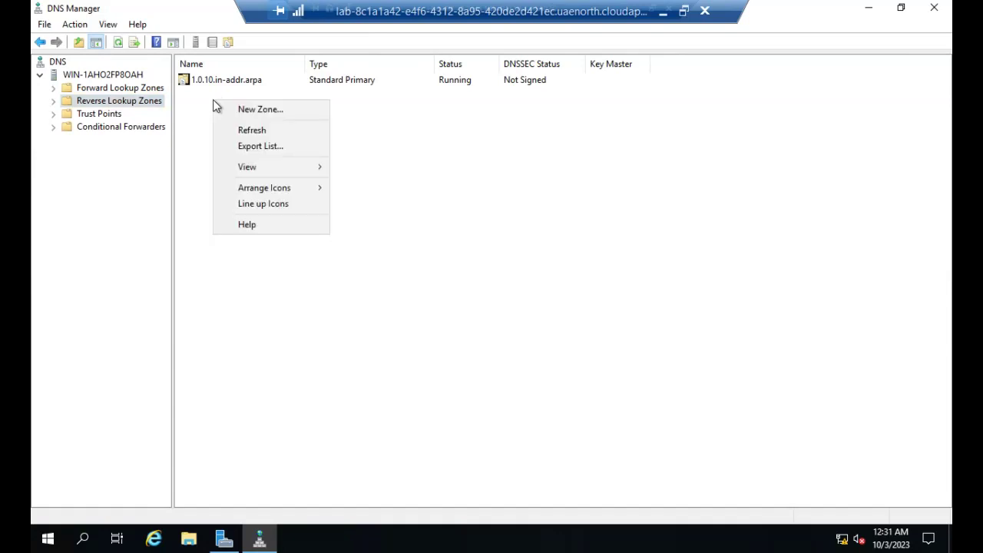
double_click(205, 80)
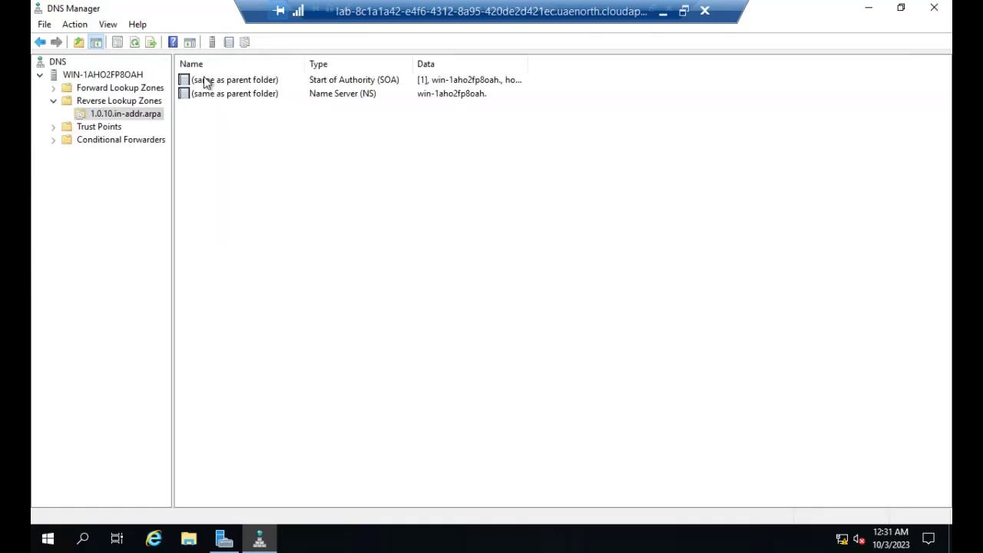
right_click(230, 98)
click(217, 157)
right_click(227, 141)
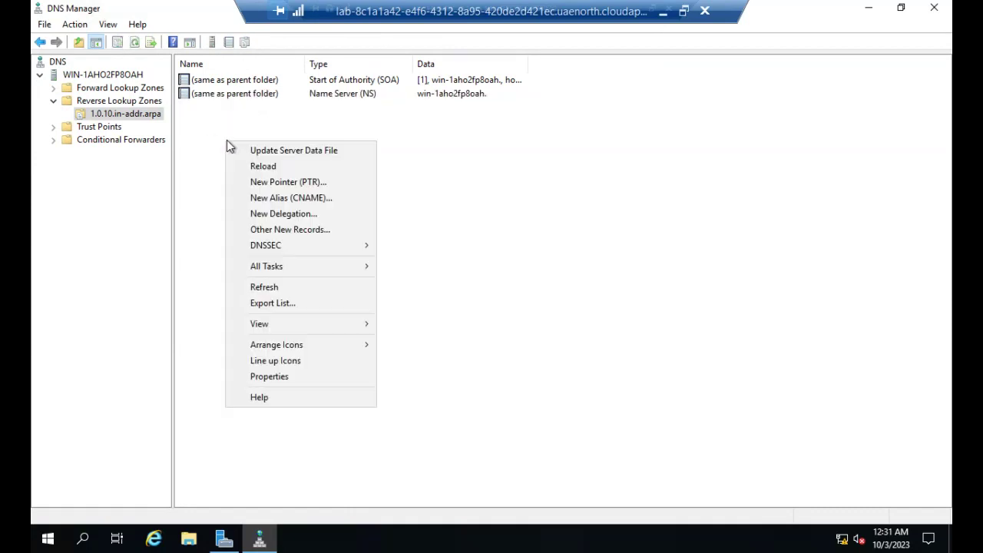
click(274, 182)
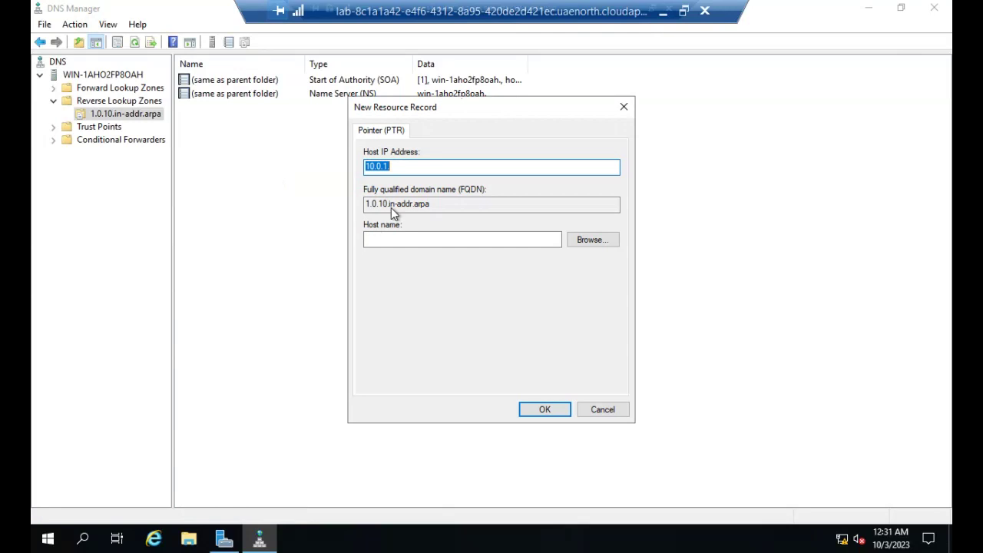
Create the pointer record with host IP address 10.0.1.31 and host name MBRServer.
click(403, 170)
text(31)
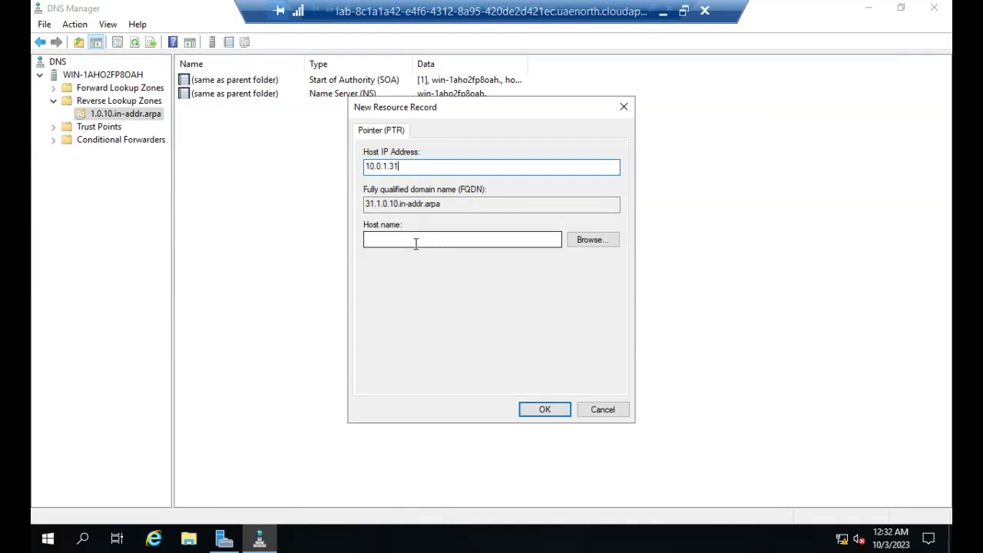
click(414, 243)
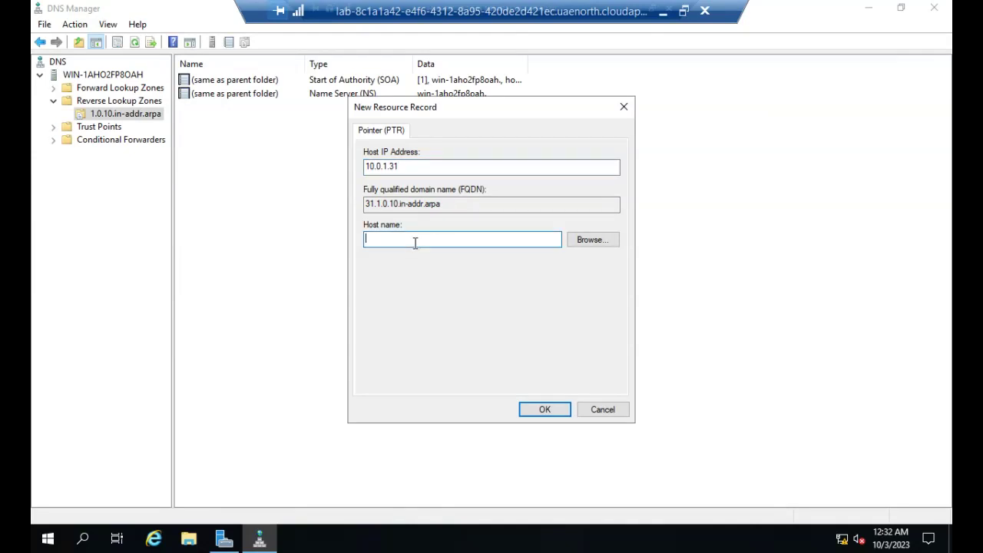
text(MBR)
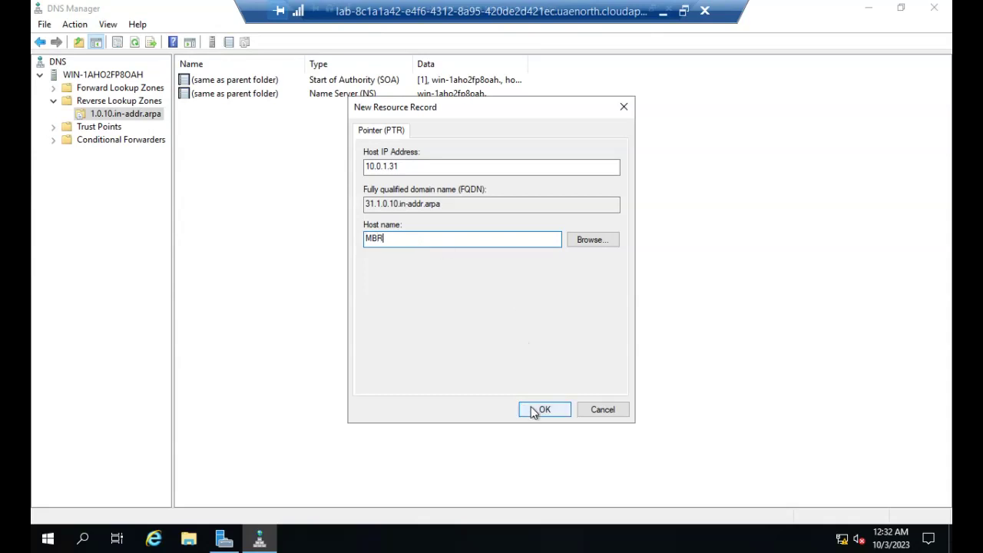
text(Server)
click(544, 414)
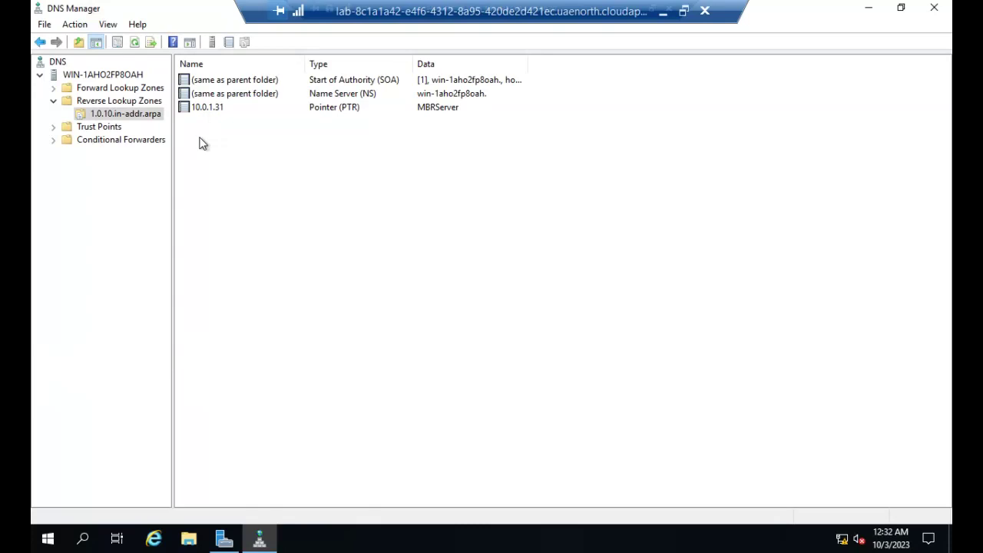
Open the CTT1.ae zone under Forward Lookup Zones and start a new alias (CNAME) record in it.
click(117, 91)
right_click(253, 114)
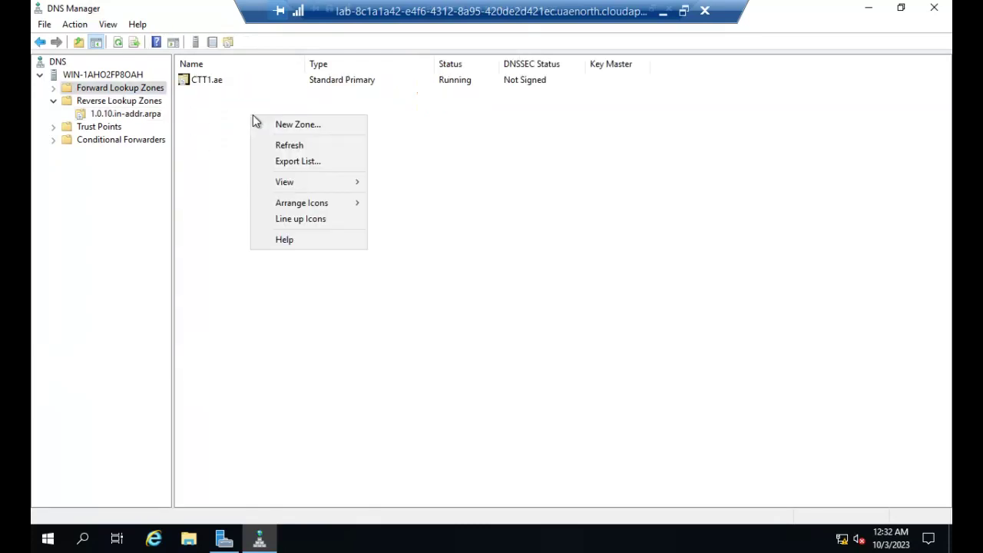
double_click(215, 83)
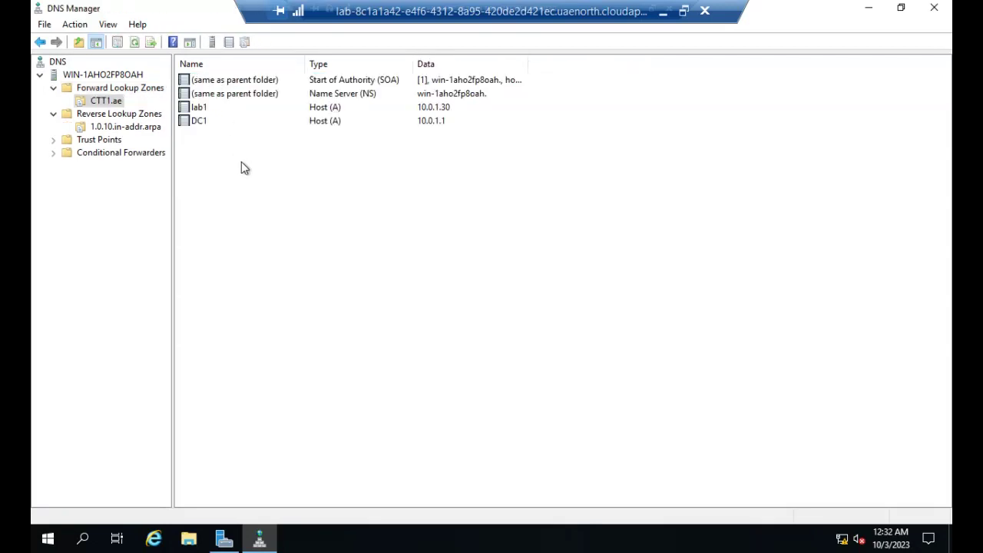
right_click(247, 165)
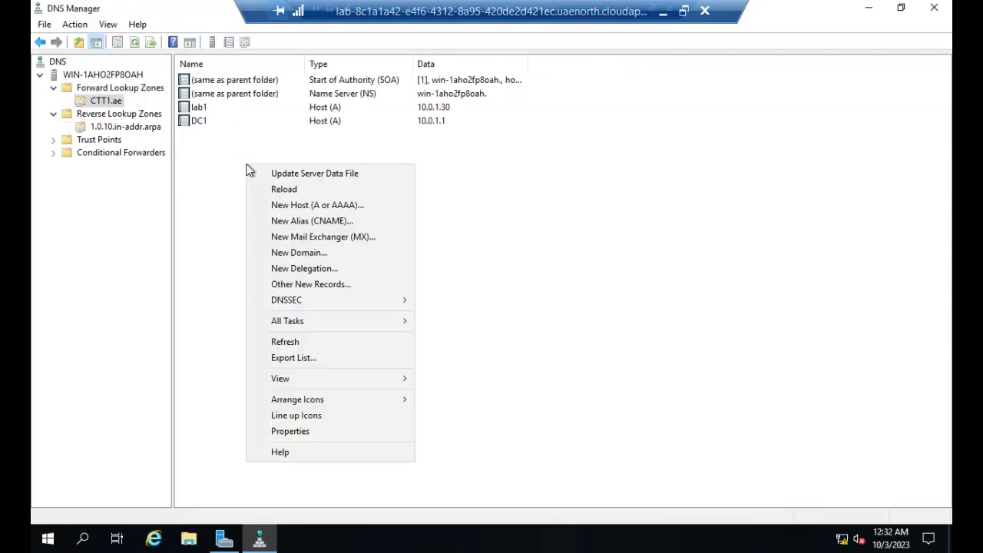
click(117, 88)
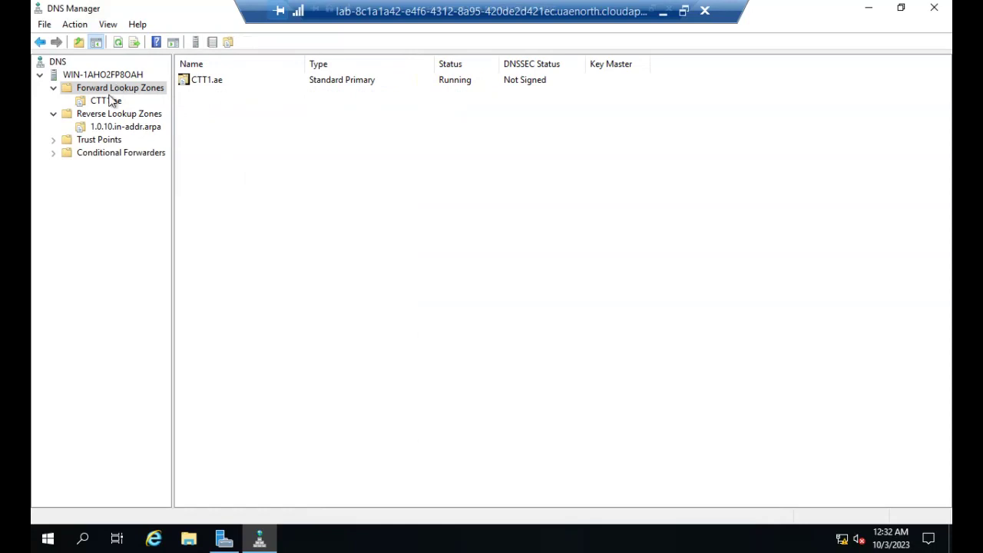
click(108, 102)
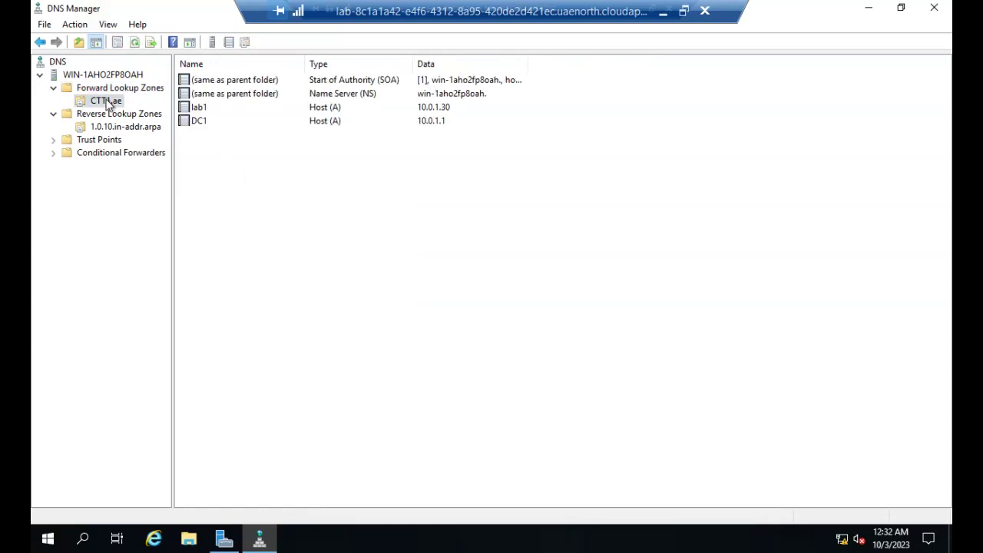
right_click(238, 163)
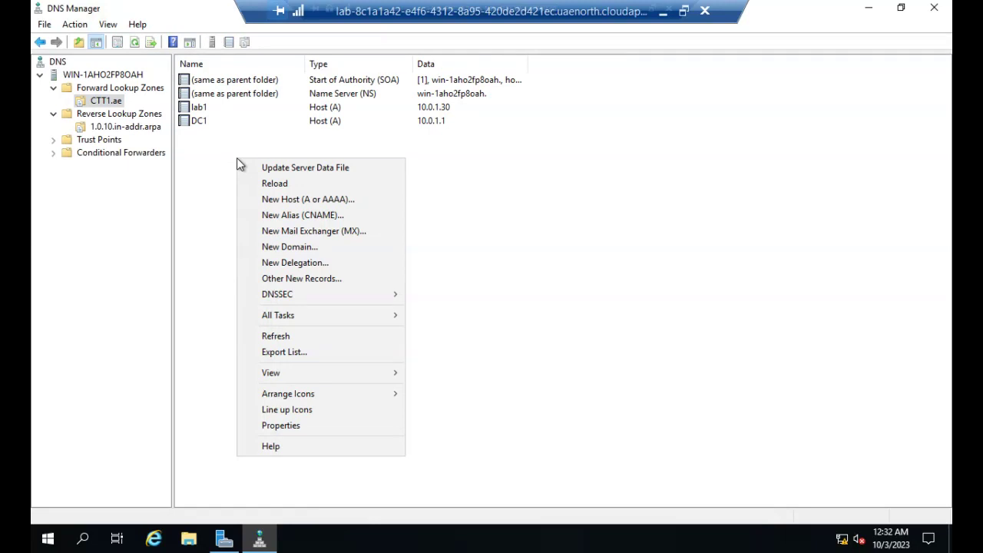
click(323, 214)
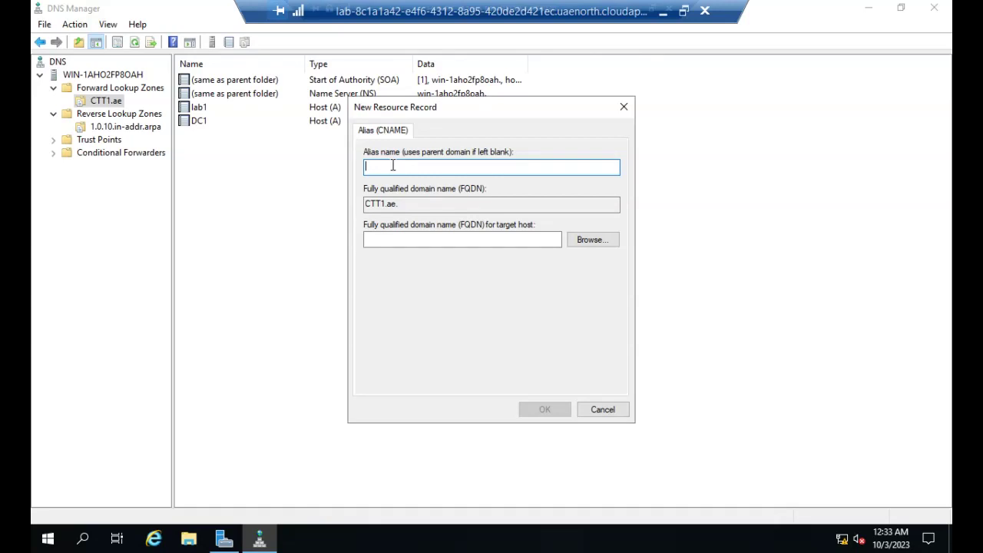
Enter DCSERVER as the alias name of the new CNAME record.
text(DE)
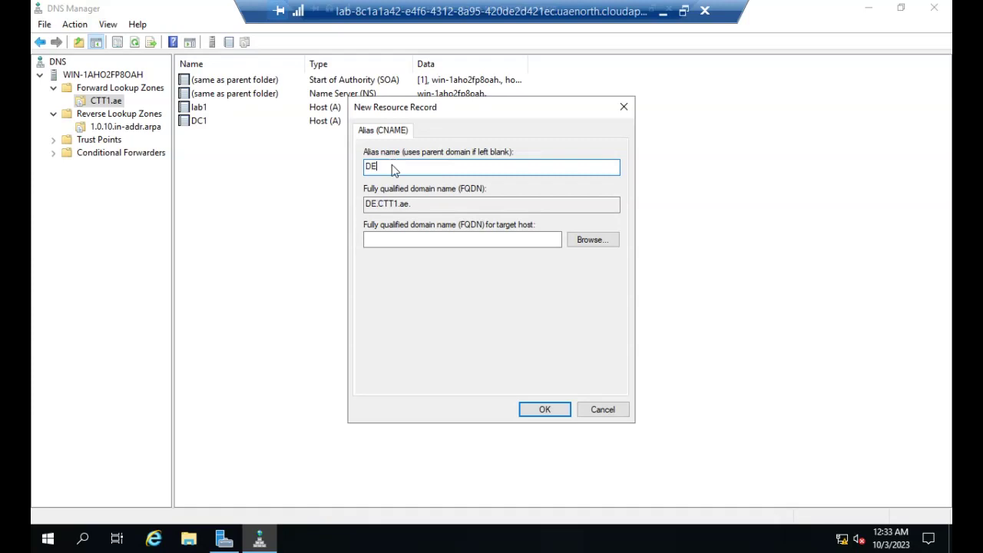
key(BackSpace)
text(DC)
key(BackSpace)
key(BackSpace)
text(CSERVER)
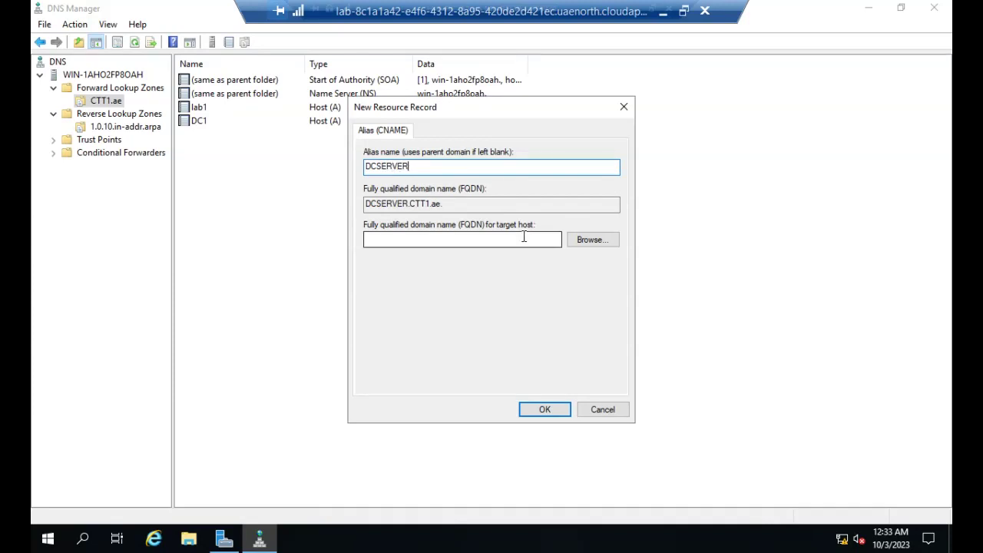
Browse the server's forward lookup zone CTT1.ae for host DC1, set it as the alias target, and create the record.
click(585, 240)
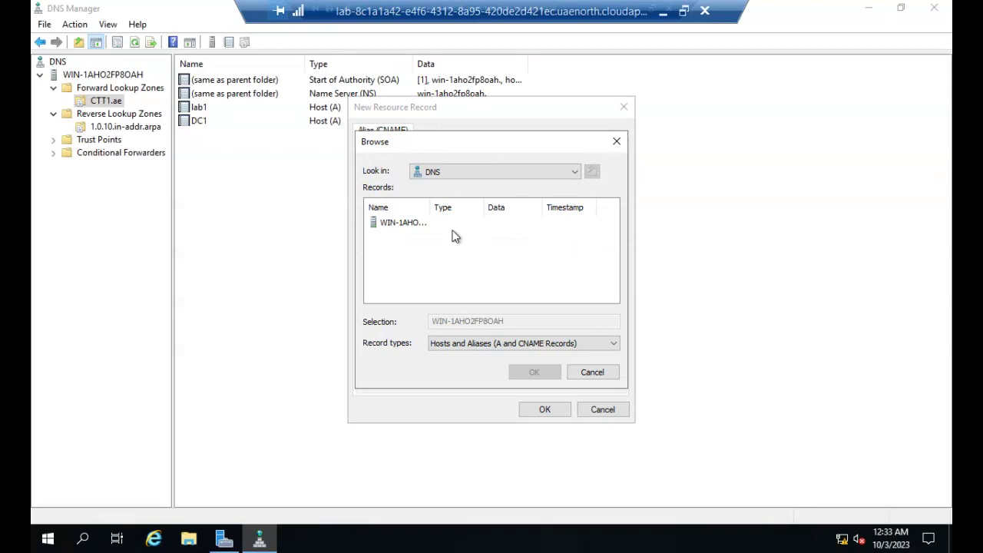
click(421, 228)
click(532, 371)
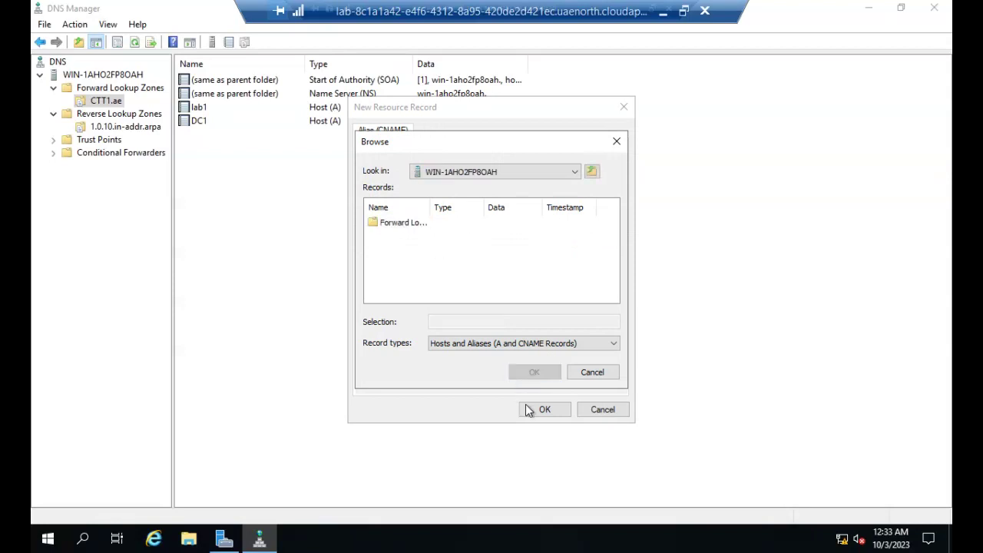
click(536, 413)
double_click(404, 226)
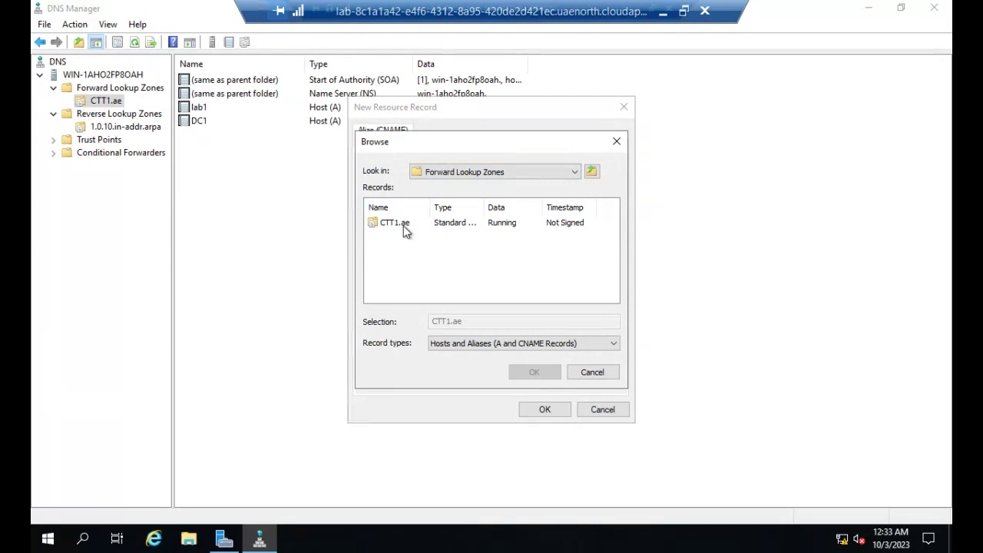
double_click(404, 227)
click(393, 235)
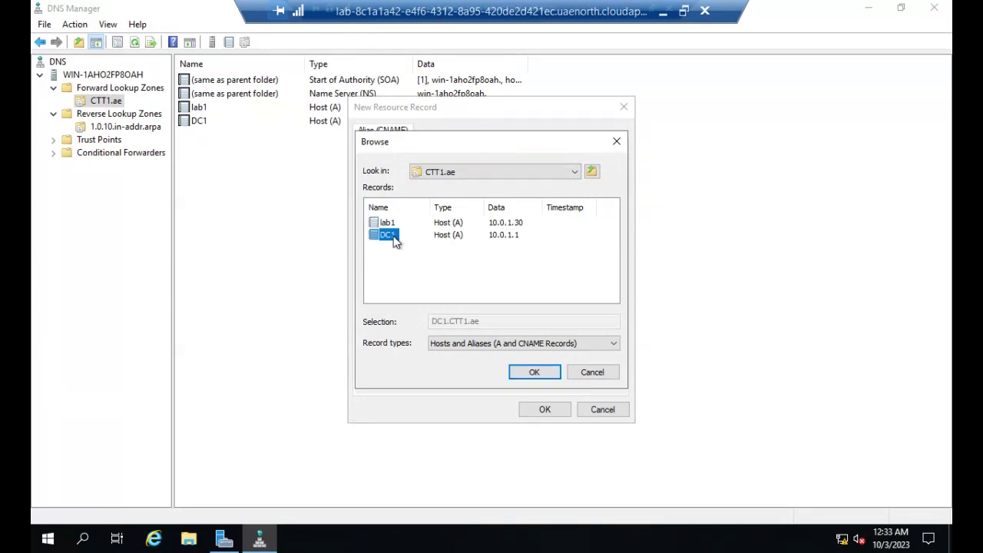
click(540, 375)
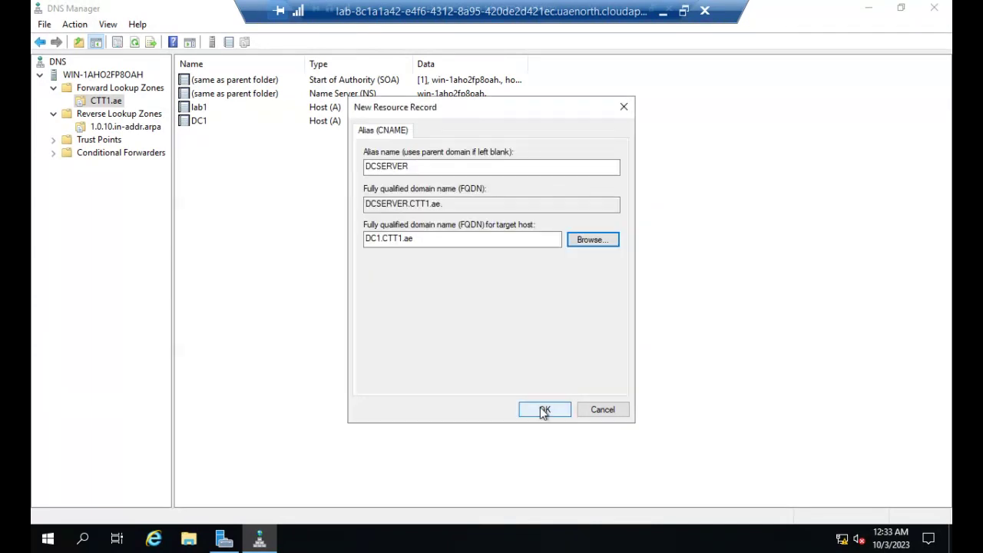
click(543, 411)
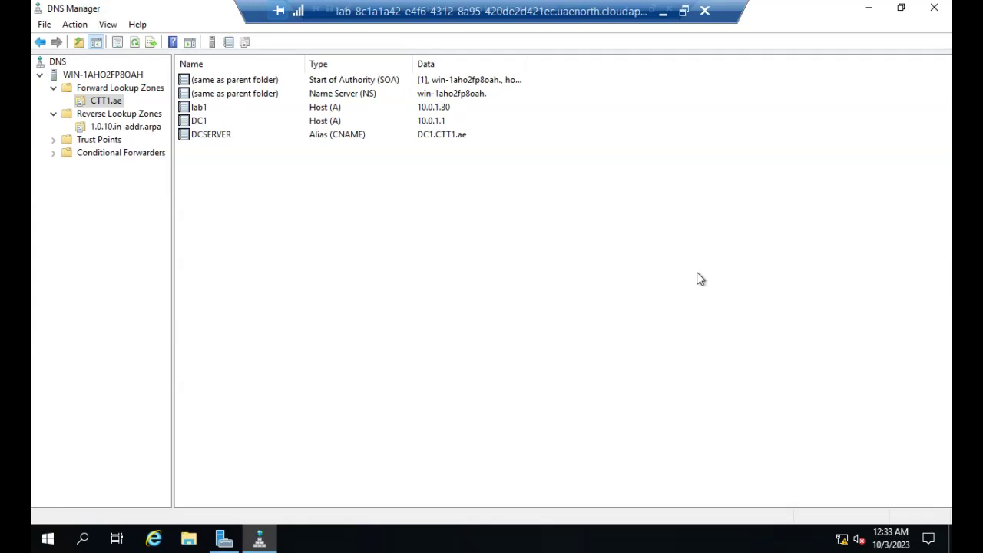
Start a new mail exchanger (MX) record in the CTT1.ae zone with user1 as the host or child domain.
right_click(219, 180)
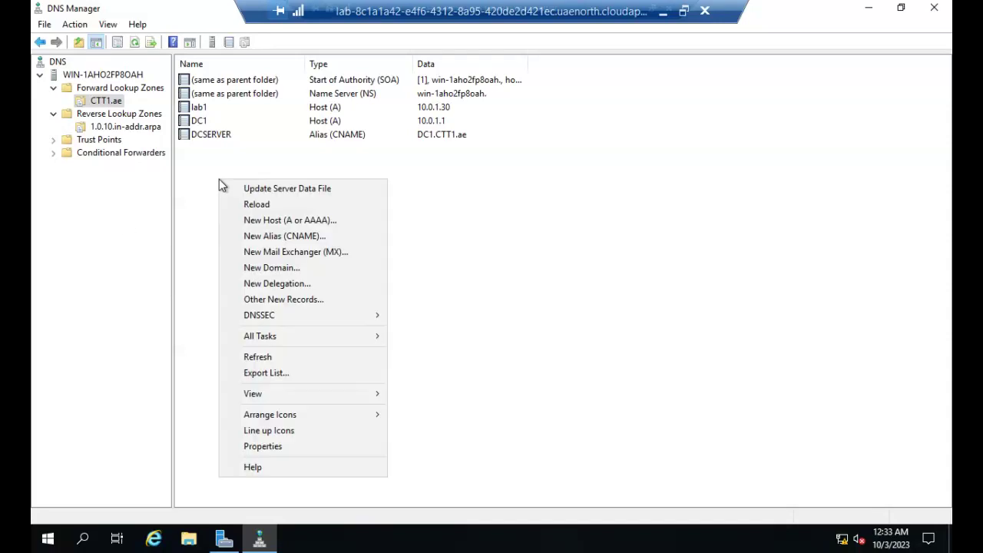
click(296, 253)
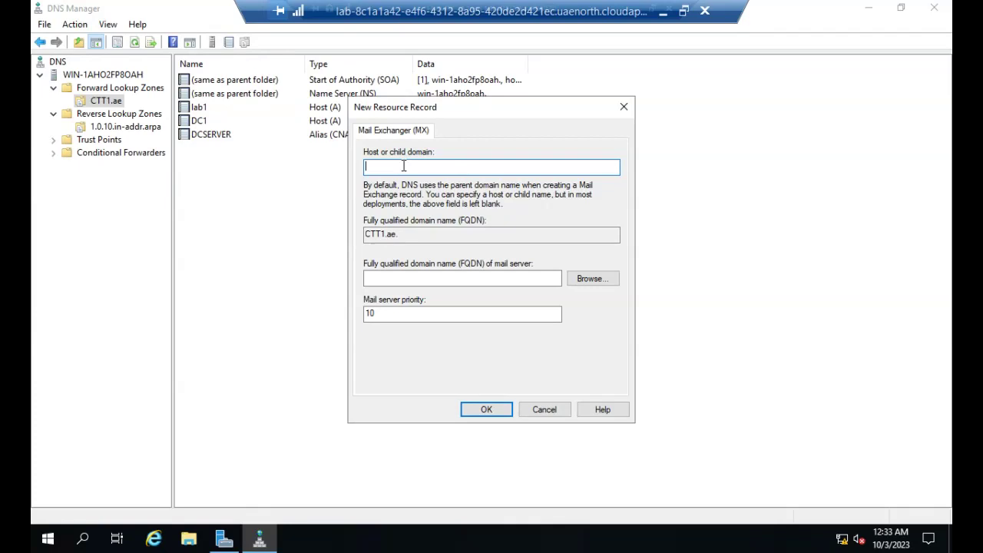
text(user1)
Browse the CTT1.ae zone for host DC1, set it as the mail server, and create the MX record.
click(590, 279)
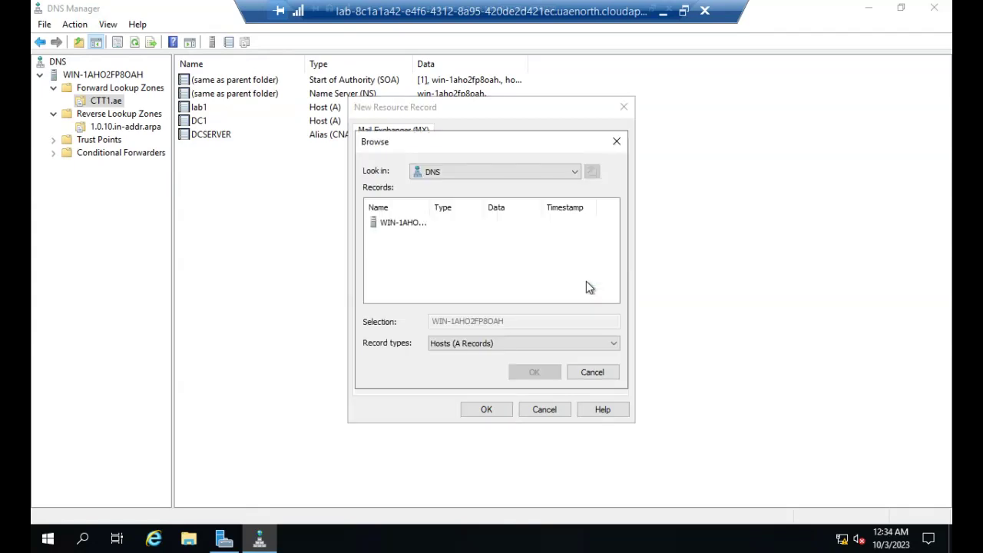
double_click(401, 222)
double_click(402, 223)
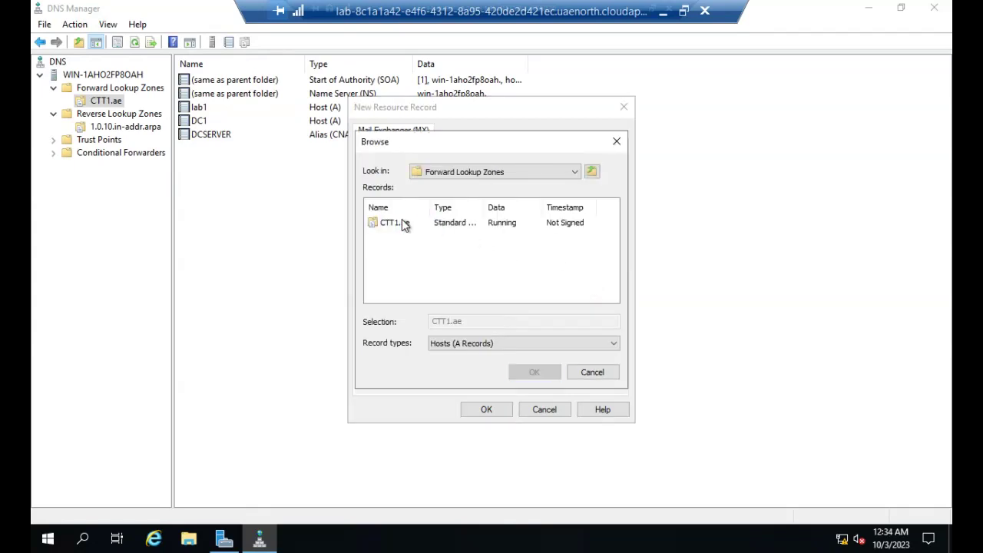
click(392, 223)
double_click(402, 222)
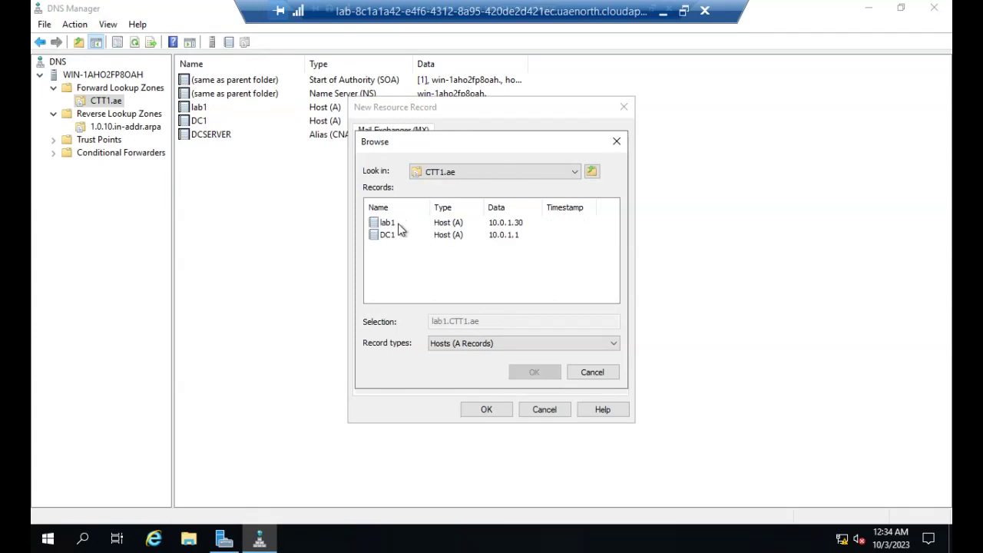
click(386, 237)
click(532, 371)
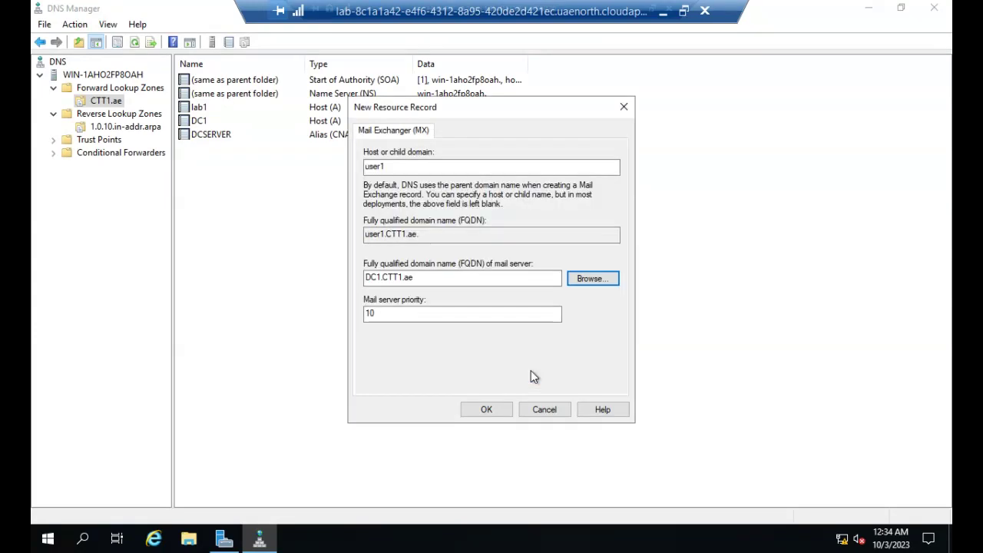
click(486, 412)
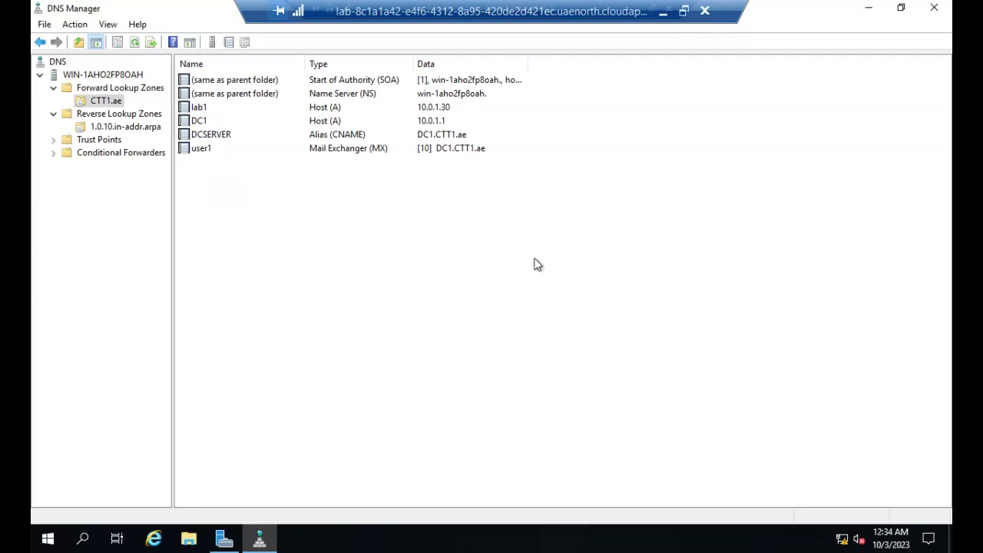
Minimize DNS Manager, Server Manager and the remote desktop session, and switch to the CIN2003 lab manual in Word.
click(871, 8)
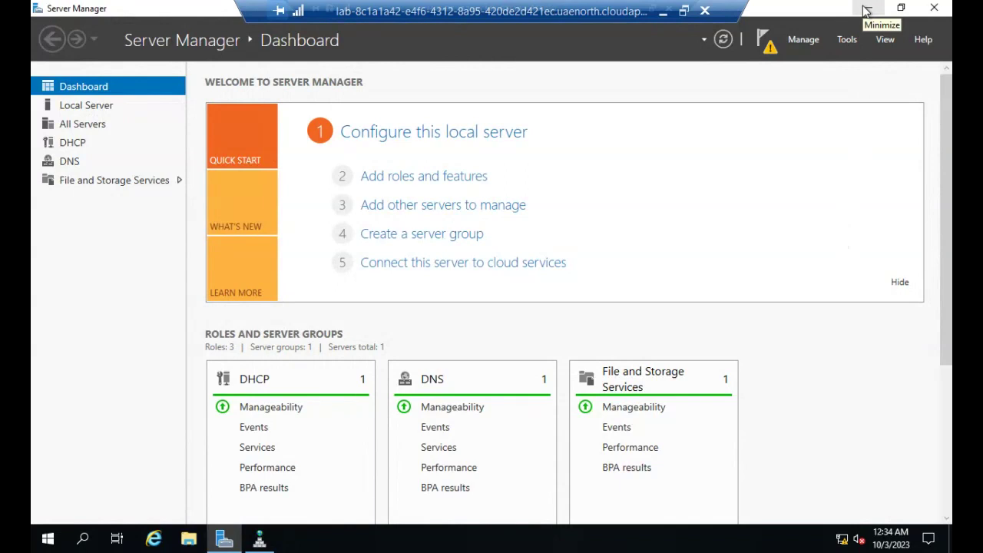
click(866, 9)
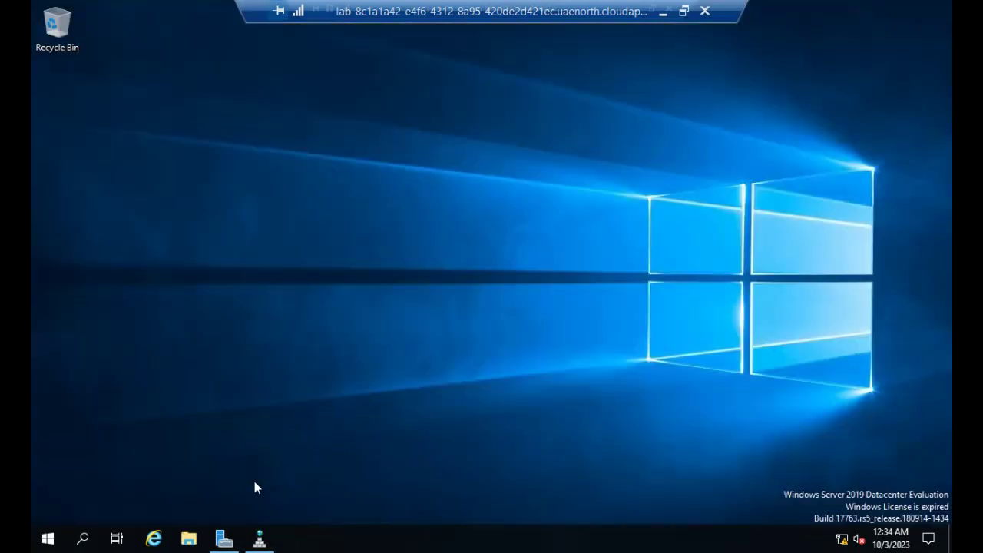
click(665, 12)
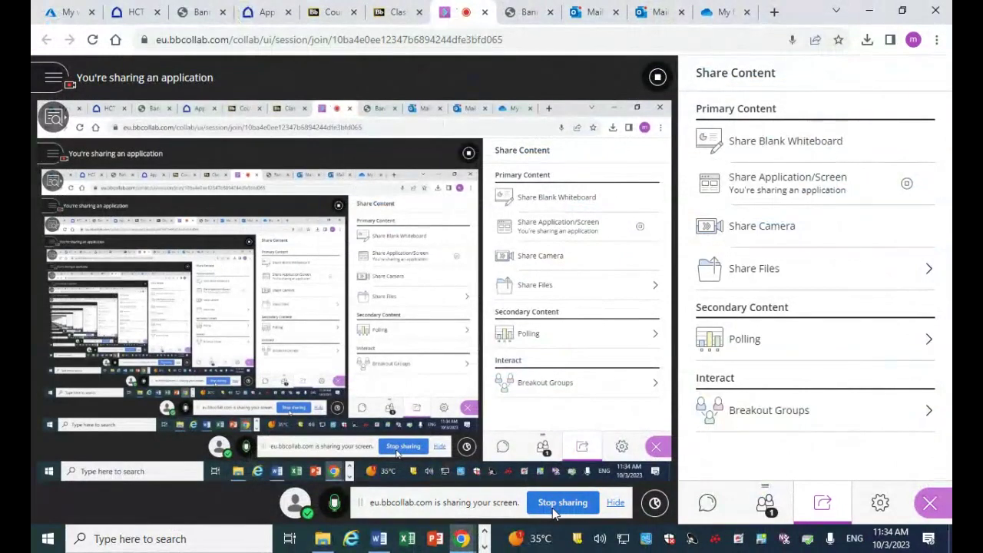
click(378, 538)
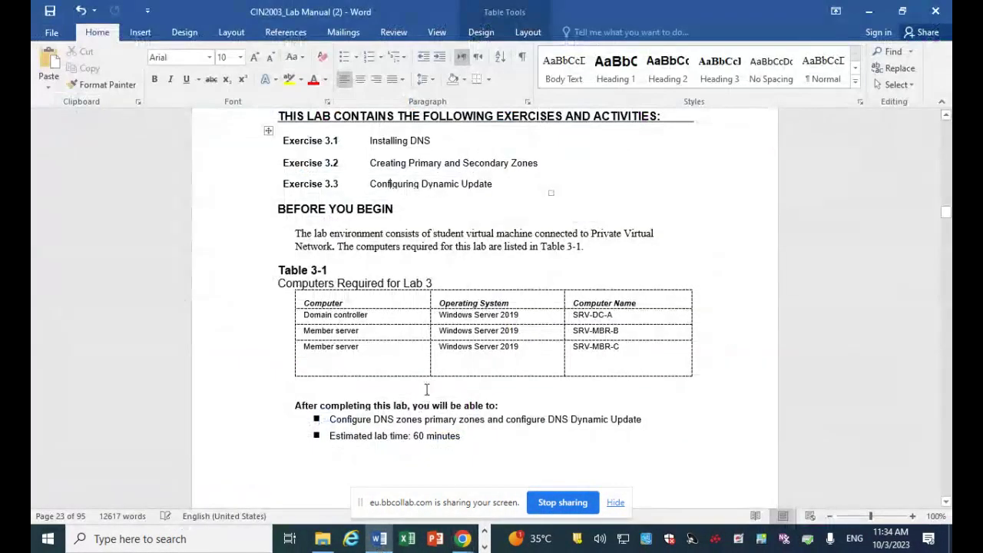
Review the Lab 3 instructions on installing DNS and creating forward and reverse zones, up to Exercise 3.3, Configure Dynamic Update.
scroll(426, 389, down, 3)
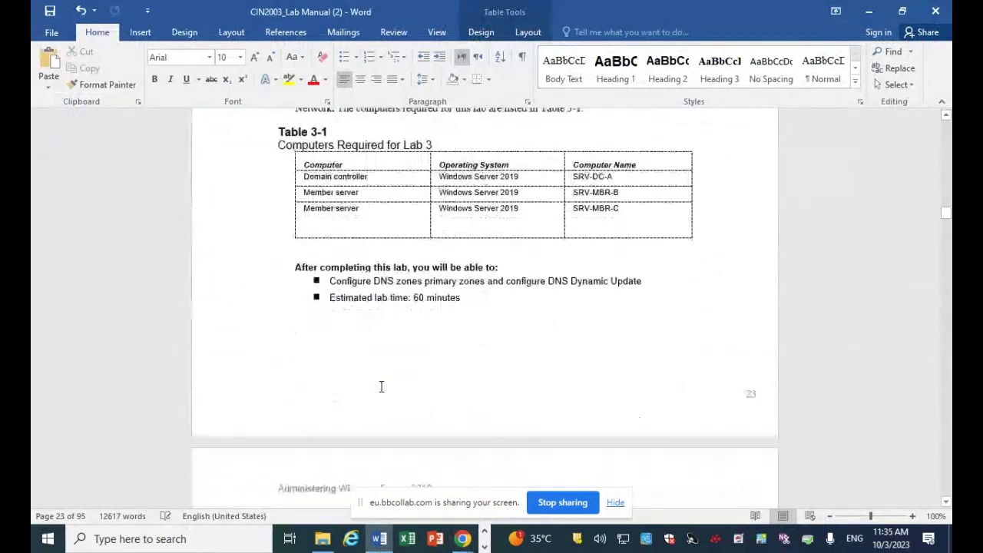
scroll(381, 386, down, 14)
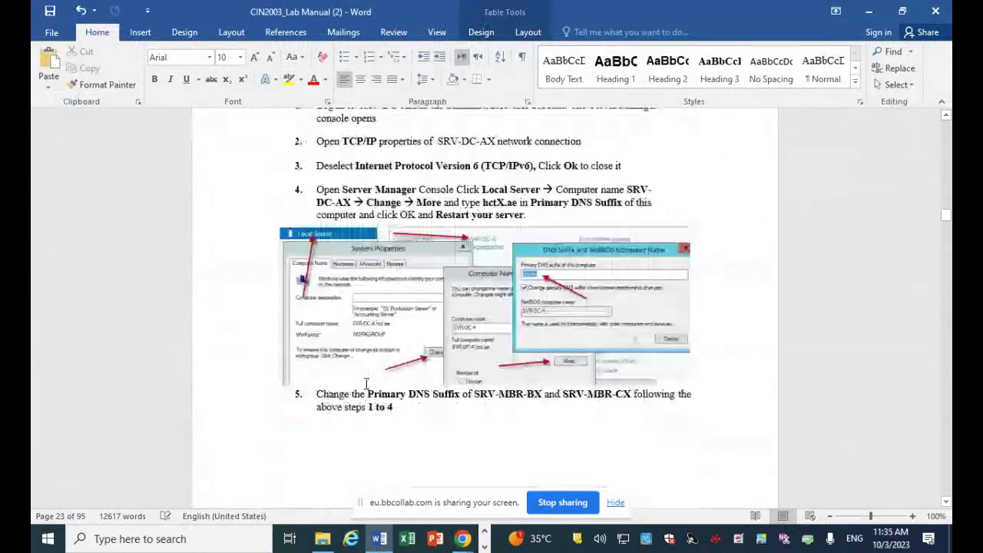
scroll(366, 384, down, 10)
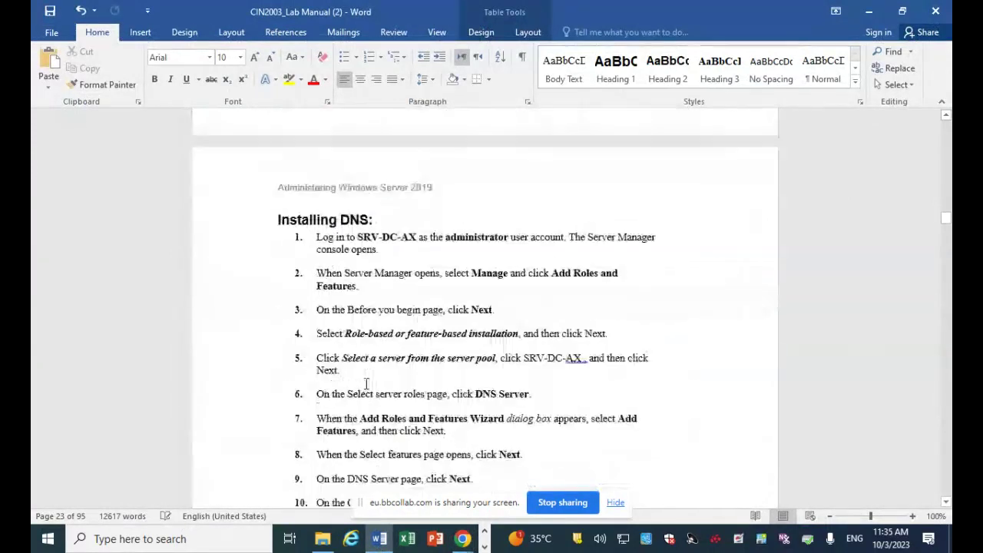
scroll(366, 383, down, 15)
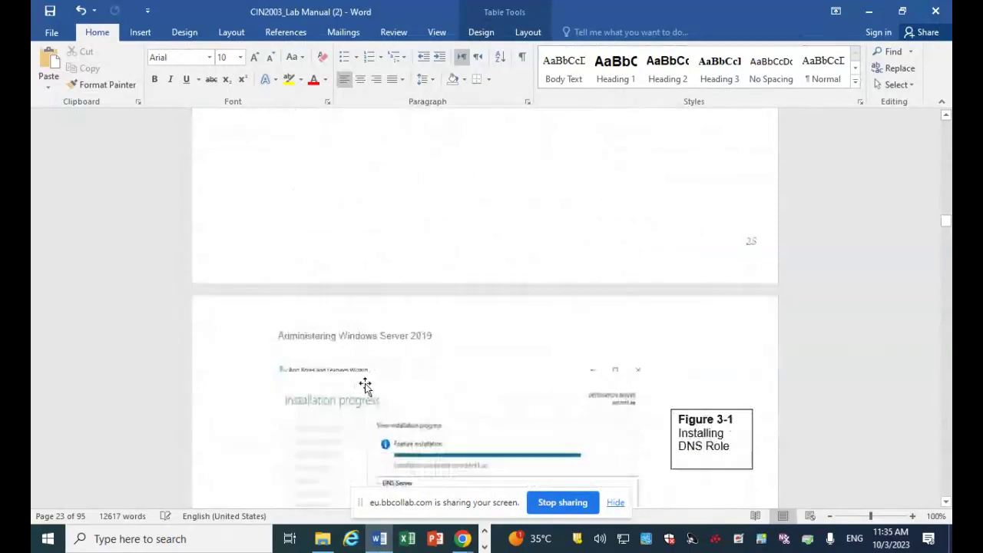
scroll(365, 386, down, 4)
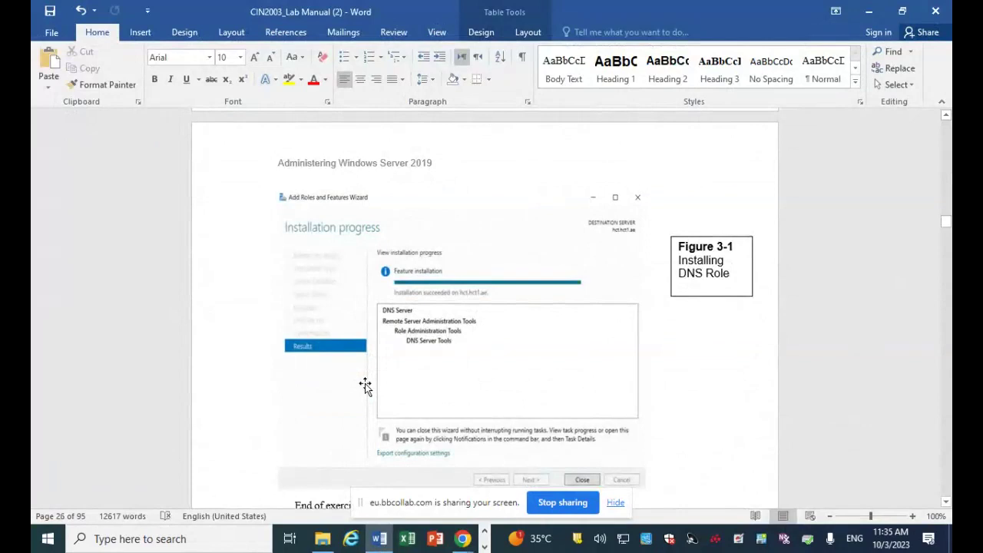
scroll(365, 386, down, 12)
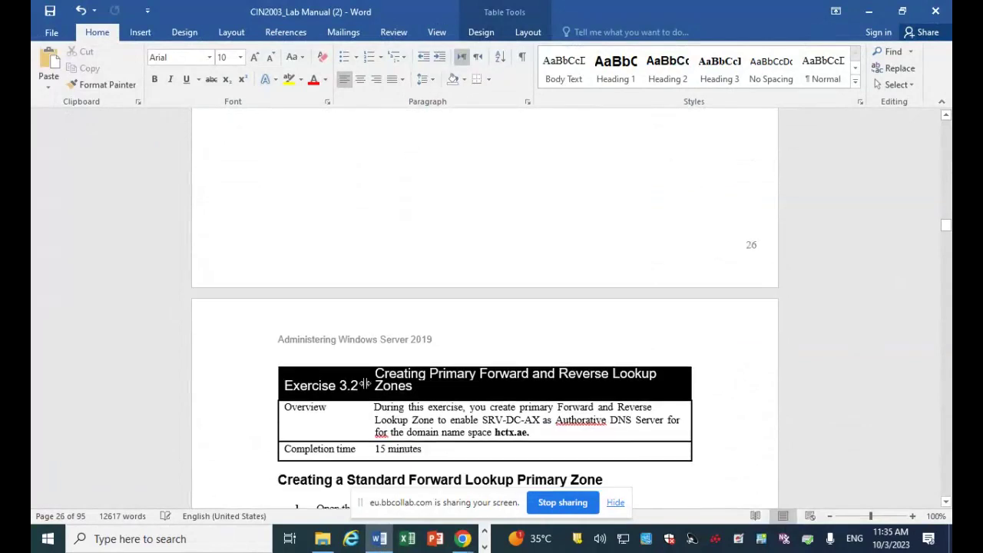
scroll(364, 386, down, 9)
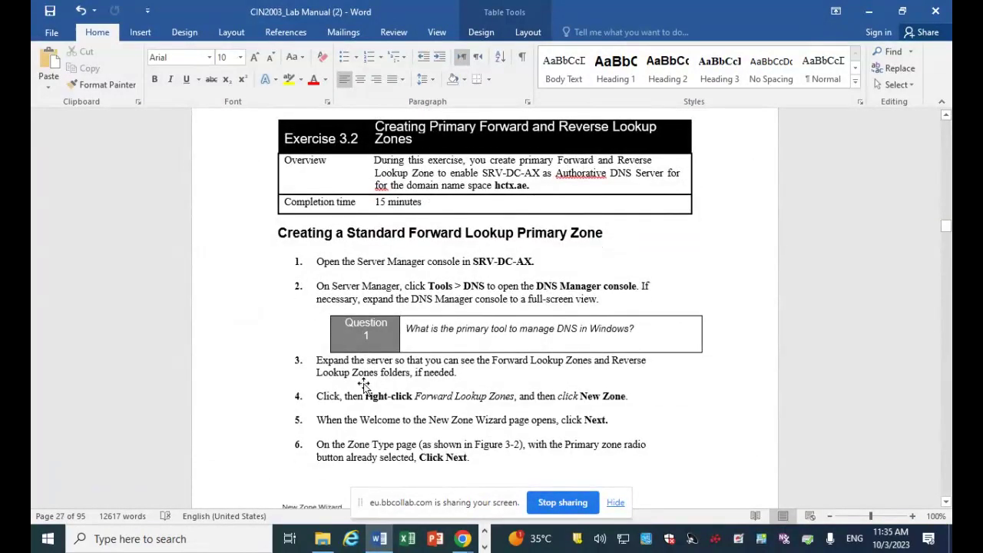
scroll(365, 388, down, 8)
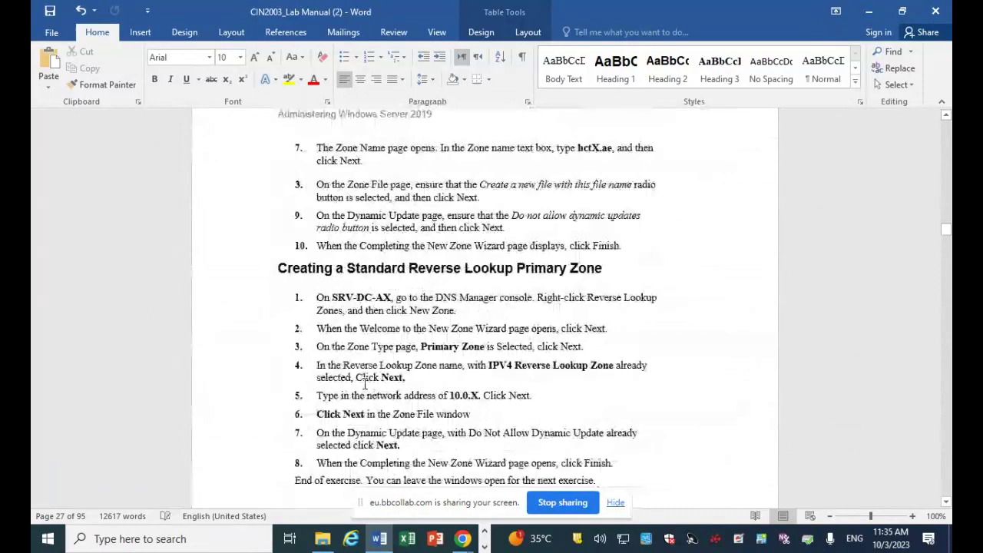
scroll(365, 384, down, 10)
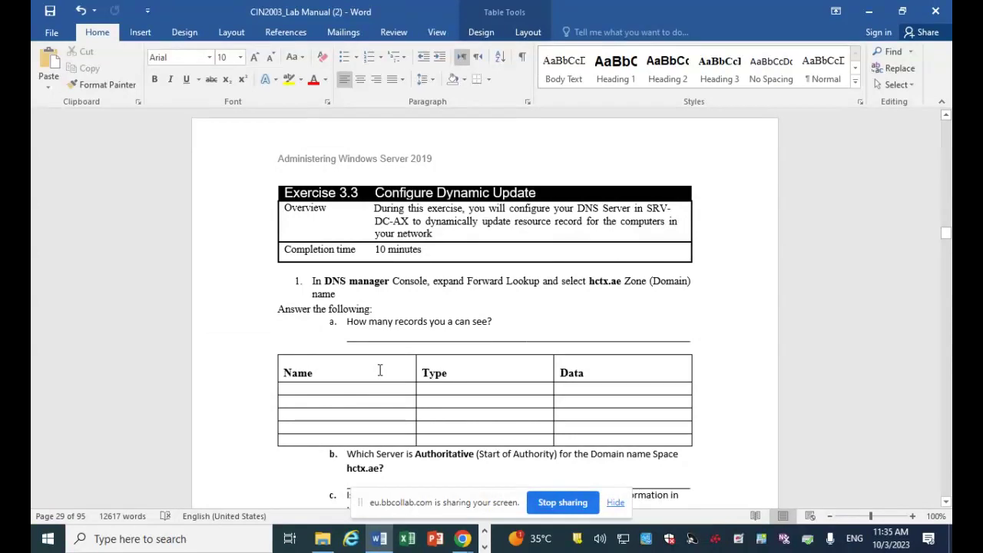
Review Exercise 3.3 and the sections on adding host, CNAME, MX and PTR records up to the Lab 4 overview, and stop sharing the screen.
scroll(386, 337, down, 5)
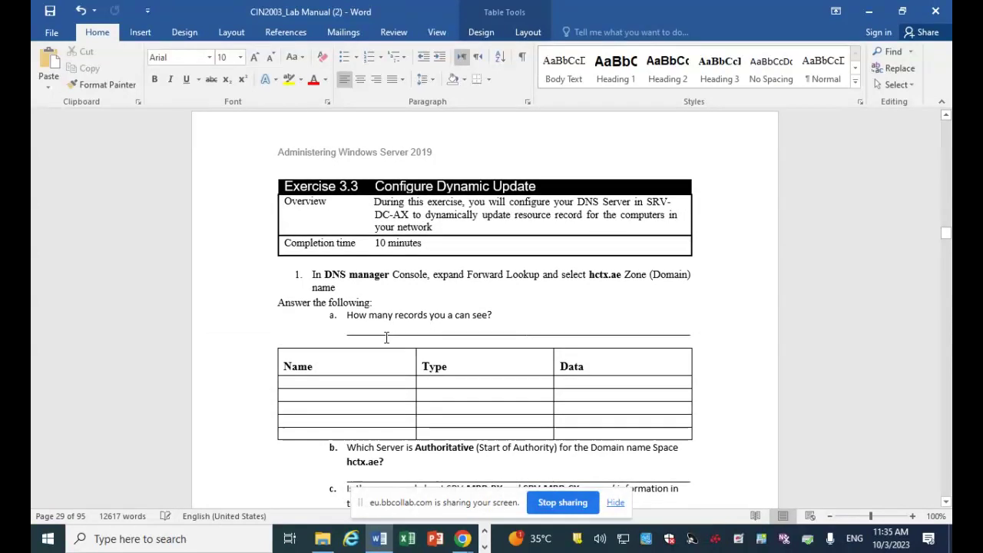
scroll(386, 336, down, 12)
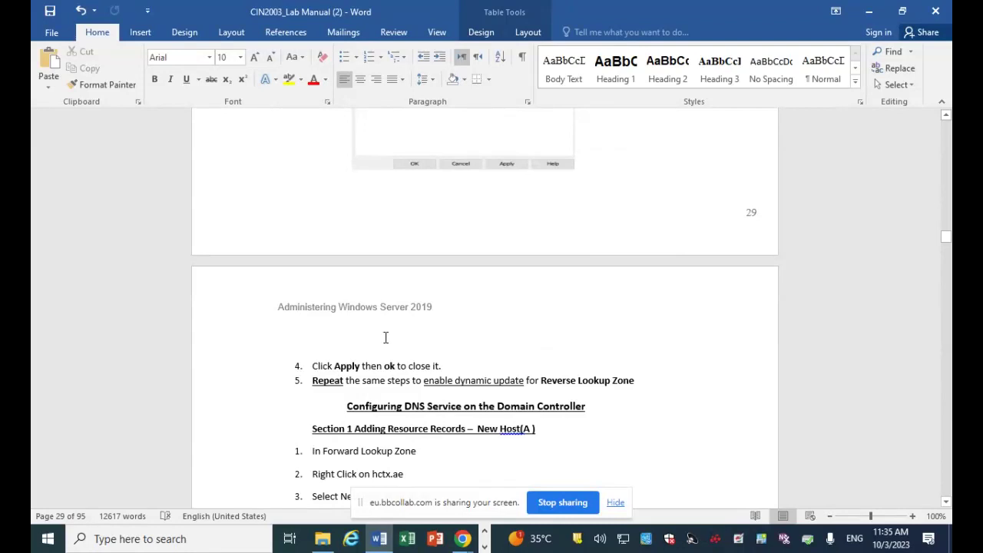
scroll(386, 338, down, 6)
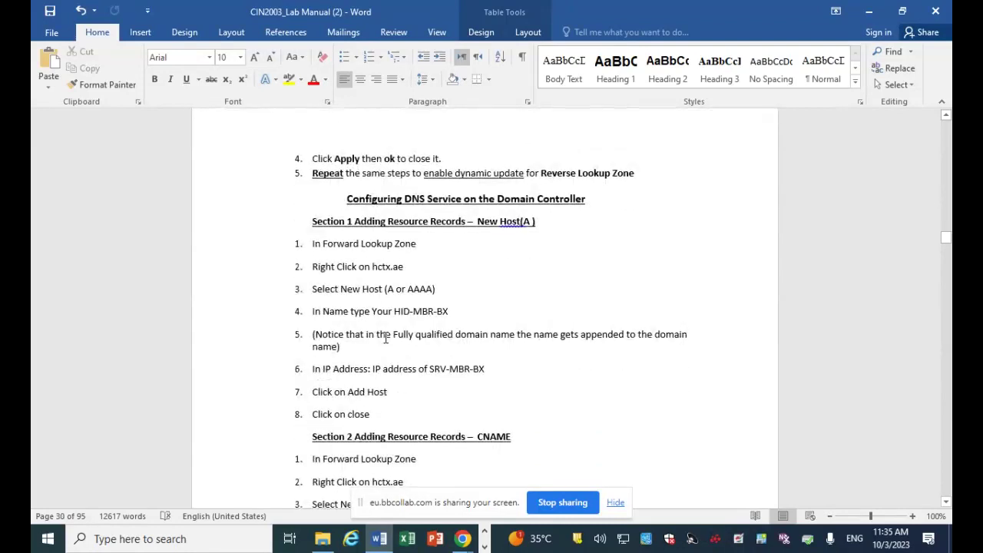
scroll(386, 338, down, 4)
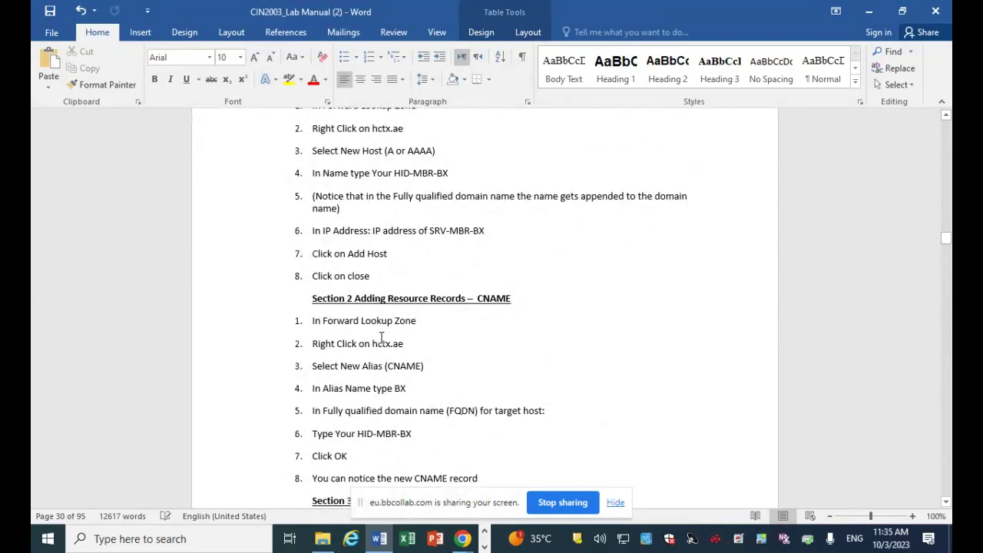
scroll(380, 338, down, 15)
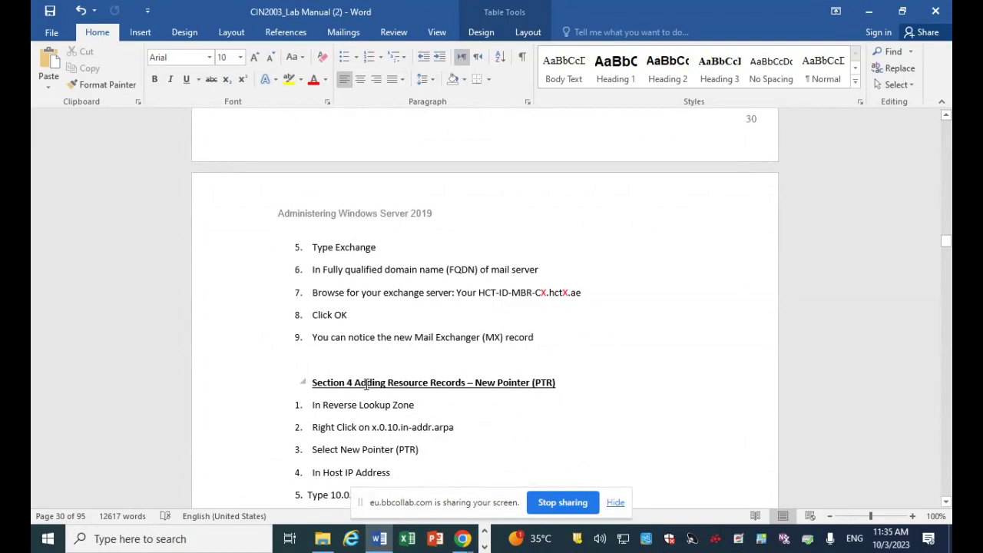
scroll(365, 386, down, 4)
scroll(366, 386, down, 13)
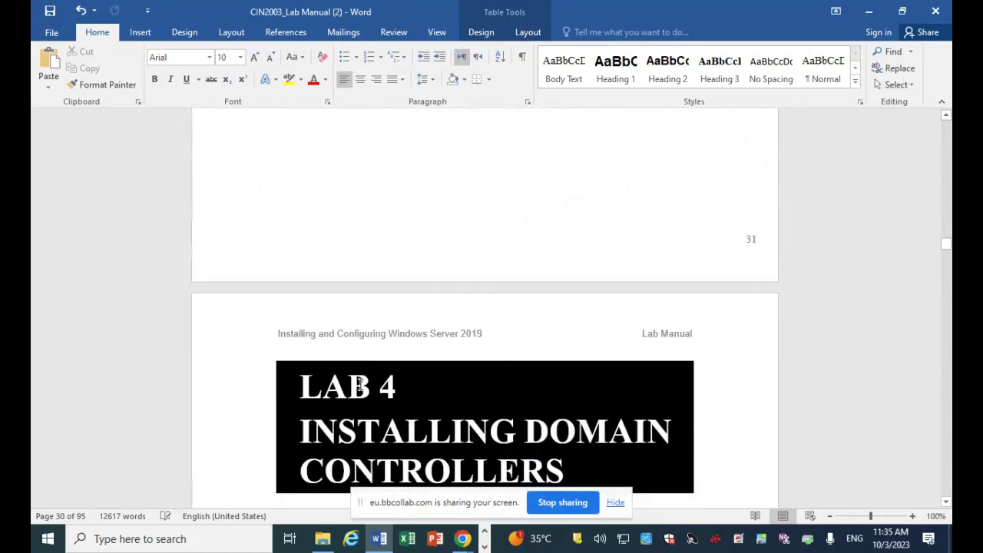
scroll(361, 383, down, 7)
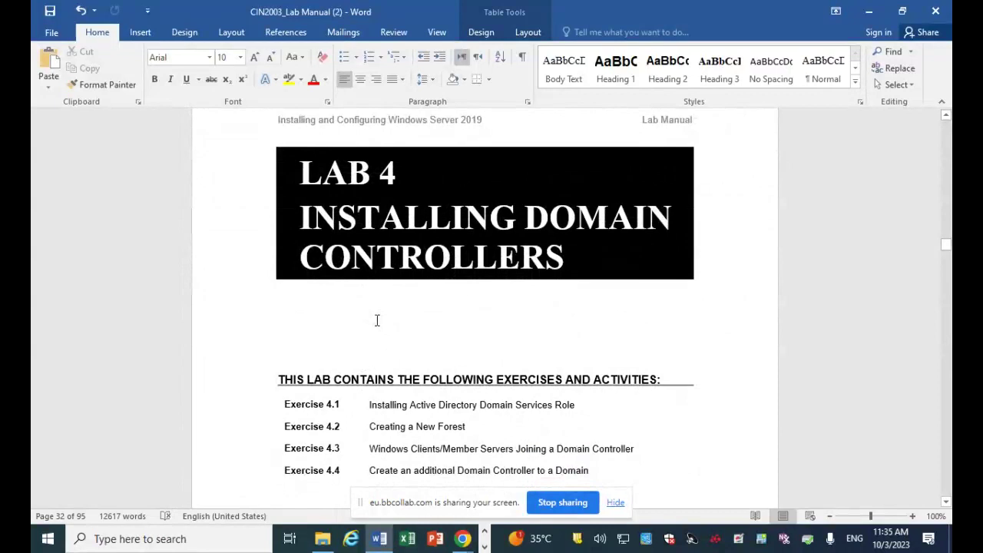
click(580, 503)
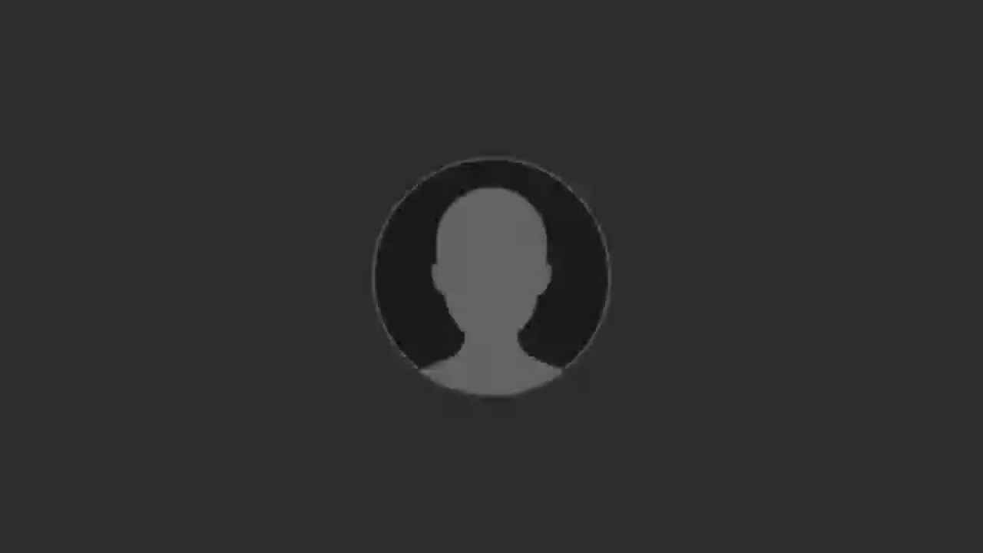